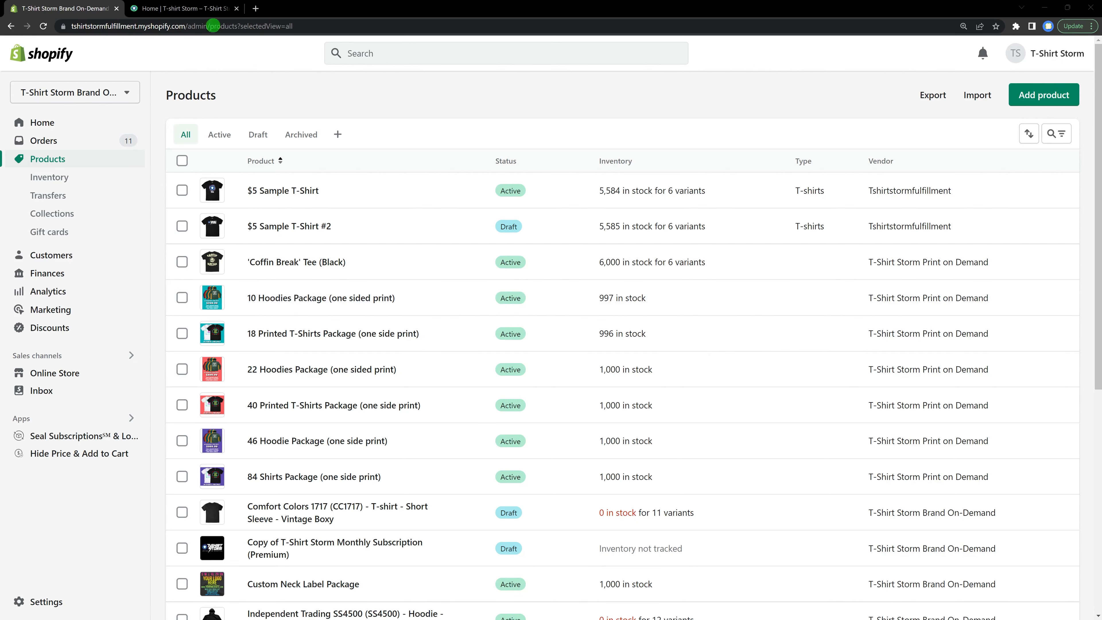
Step: Open the storefront's blog post 'The 5 Steps You Need When Making A Product' from The Storm Shelter blog
{"action": "left_click", "coordinate": [189, 9]}
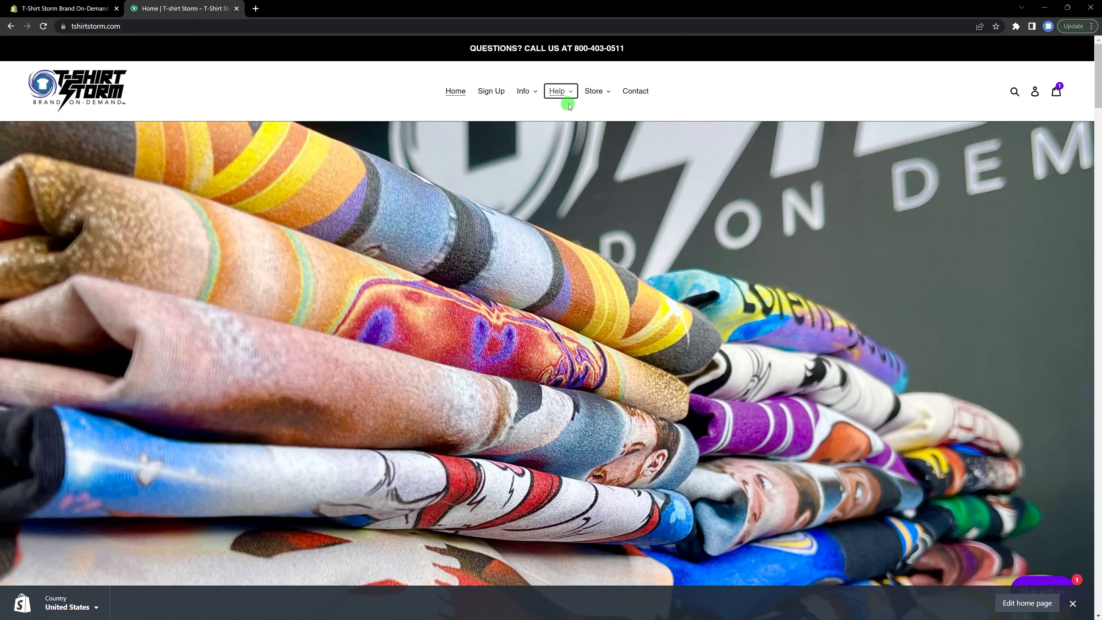
{"action": "left_click", "coordinate": [573, 93]}
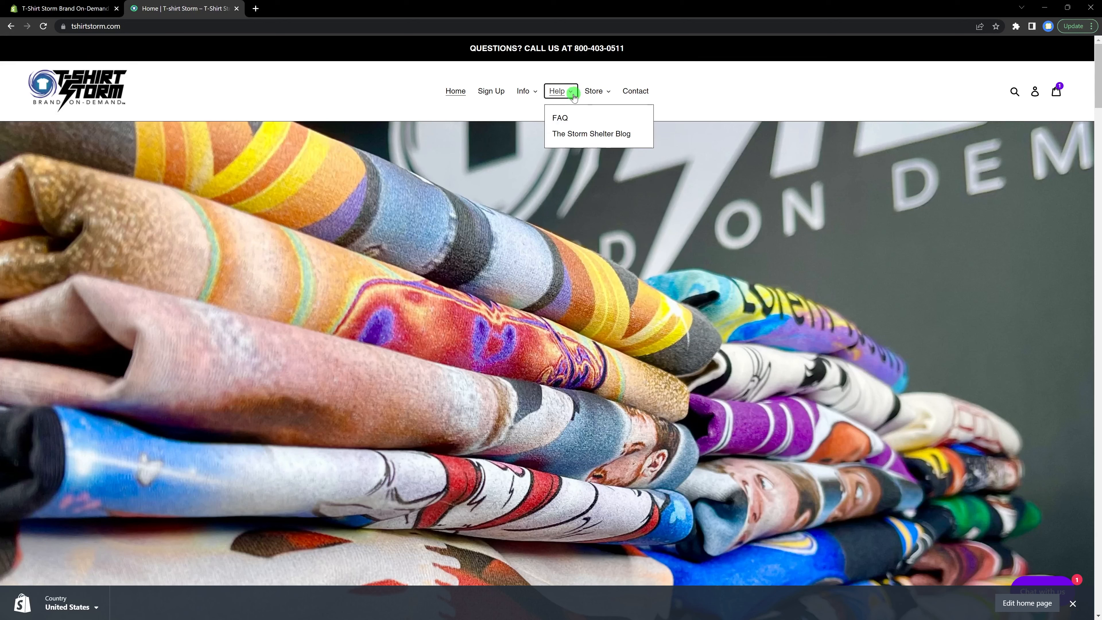
{"action": "left_click", "coordinate": [573, 135]}
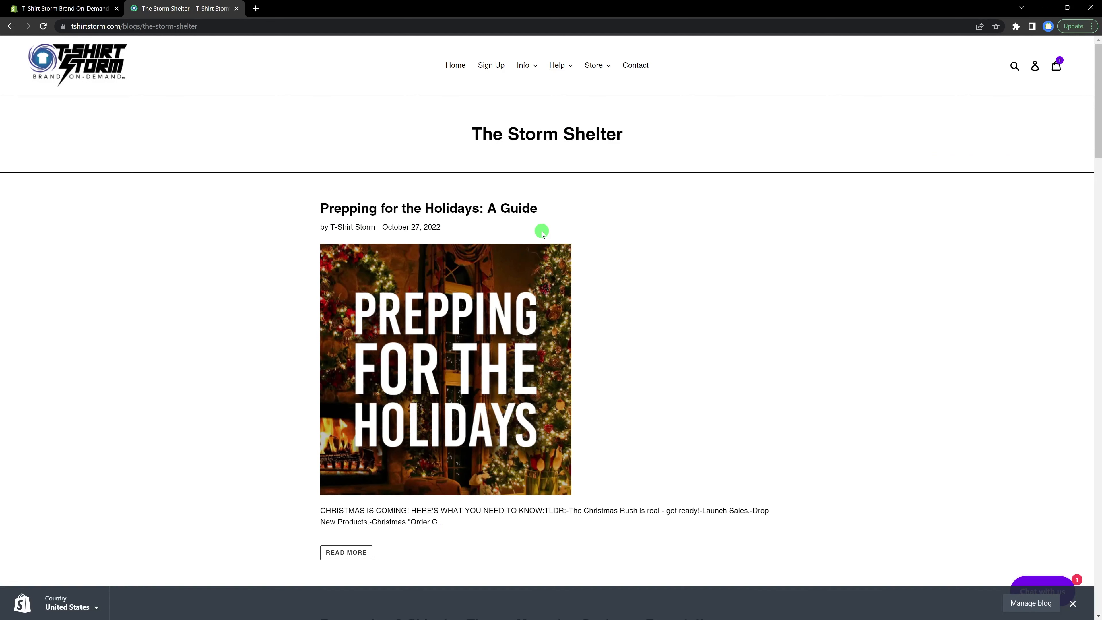
{"action": "scroll", "coordinate": [544, 236], "scroll_direction": "down", "scroll_amount": 10}
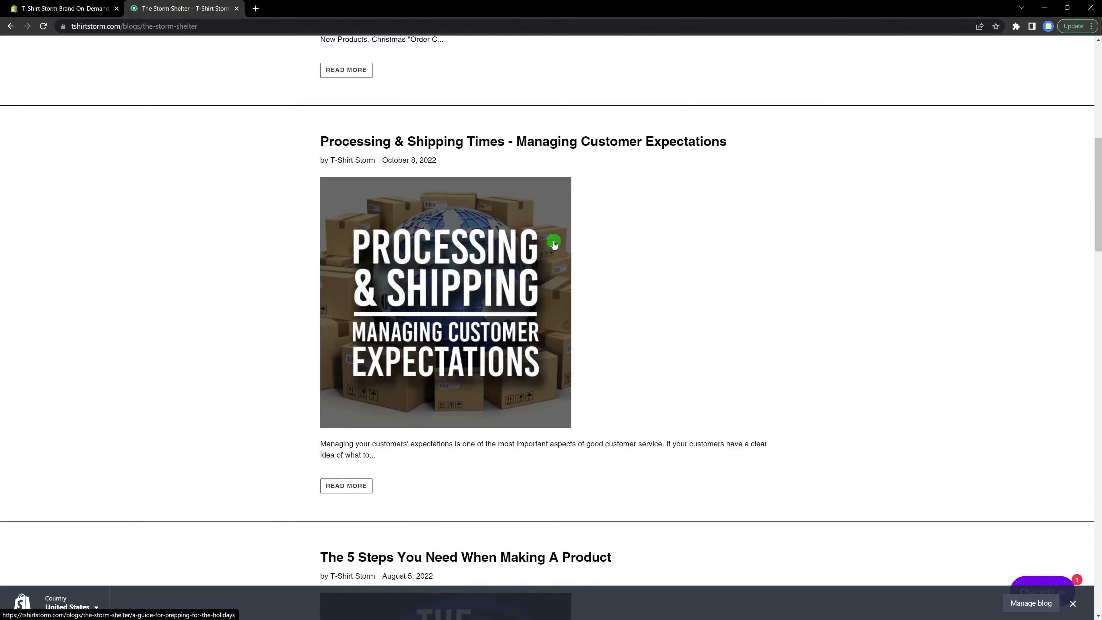
{"action": "scroll", "coordinate": [554, 242], "scroll_direction": "down", "scroll_amount": 8}
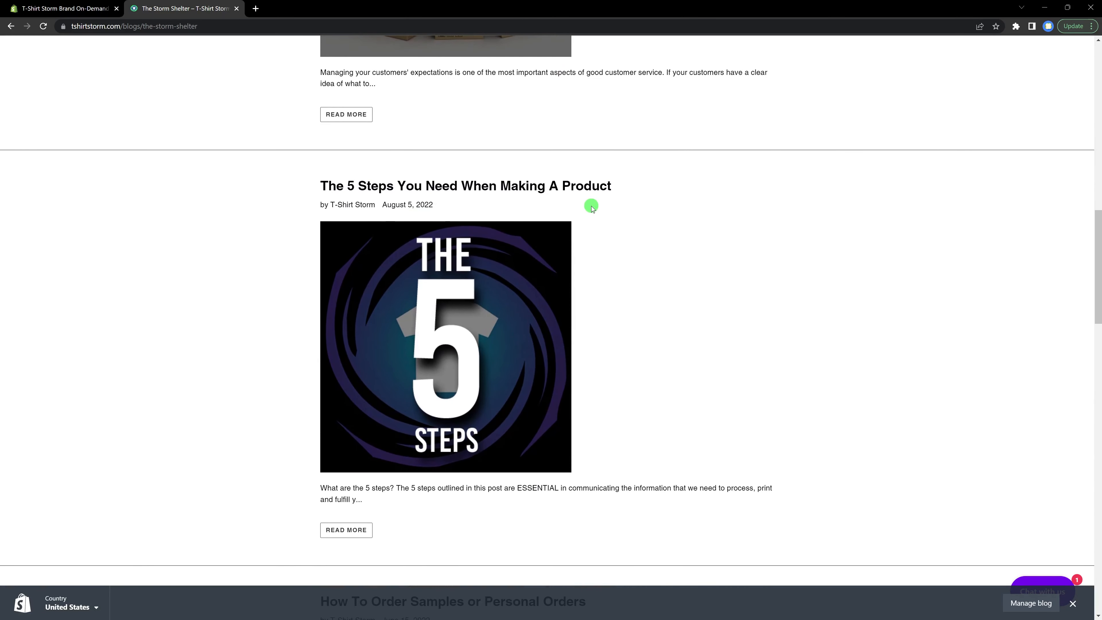
{"action": "left_click", "coordinate": [522, 185]}
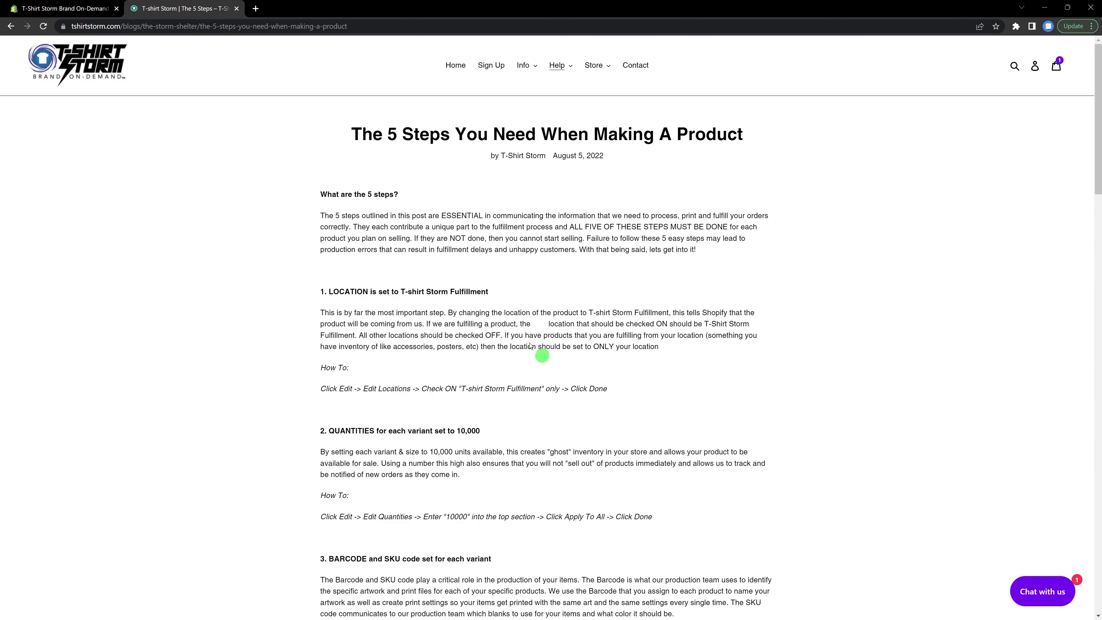
Step: Start adding a new product in the admin and title it Sample Tshirt
{"action": "left_click", "coordinate": [60, 8]}
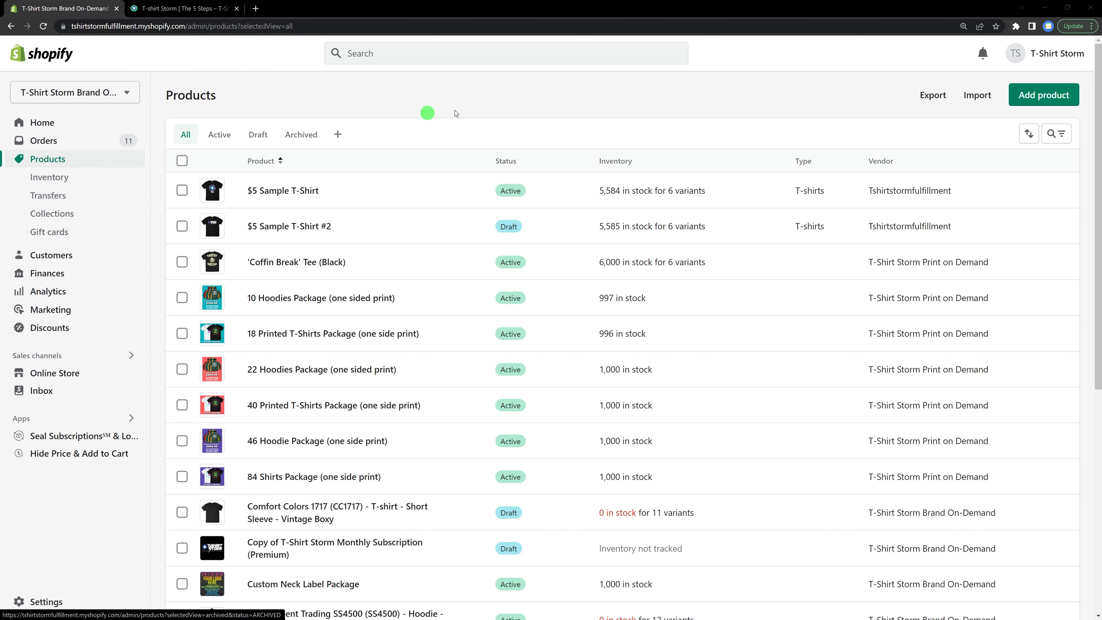
{"action": "left_click", "coordinate": [1043, 99]}
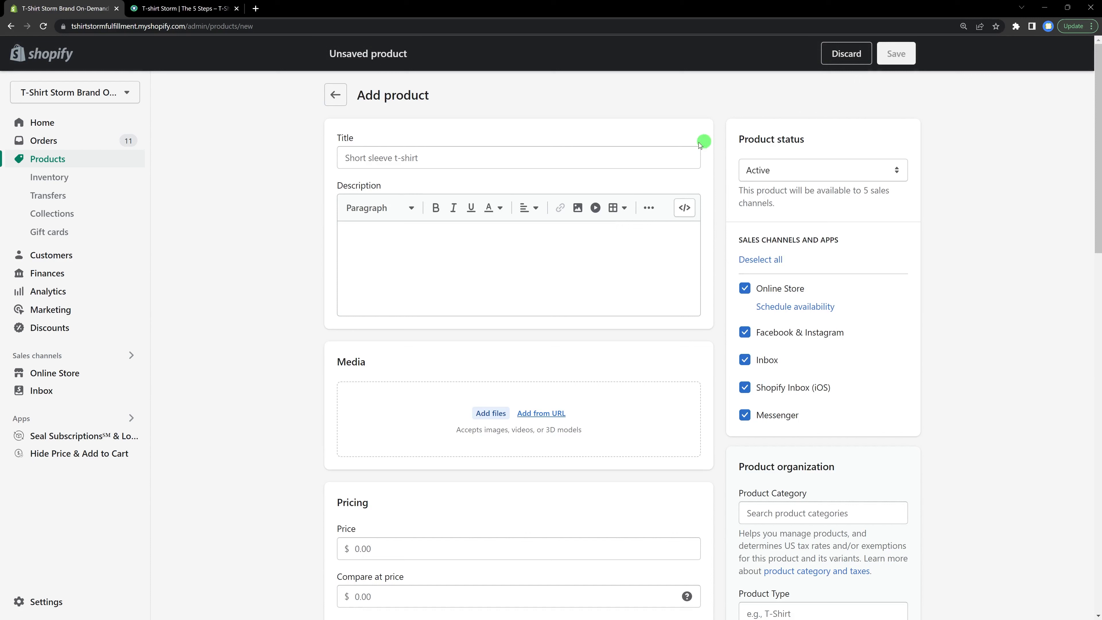
{"action": "left_click", "coordinate": [455, 156]}
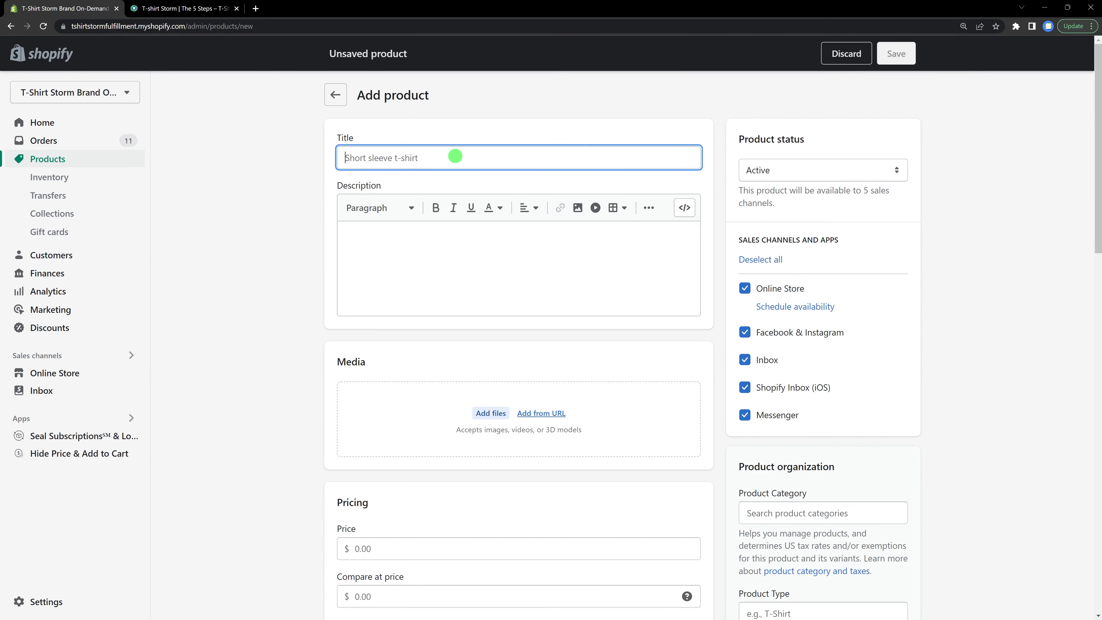
{"action": "type", "text": "Sample Tshirt"}
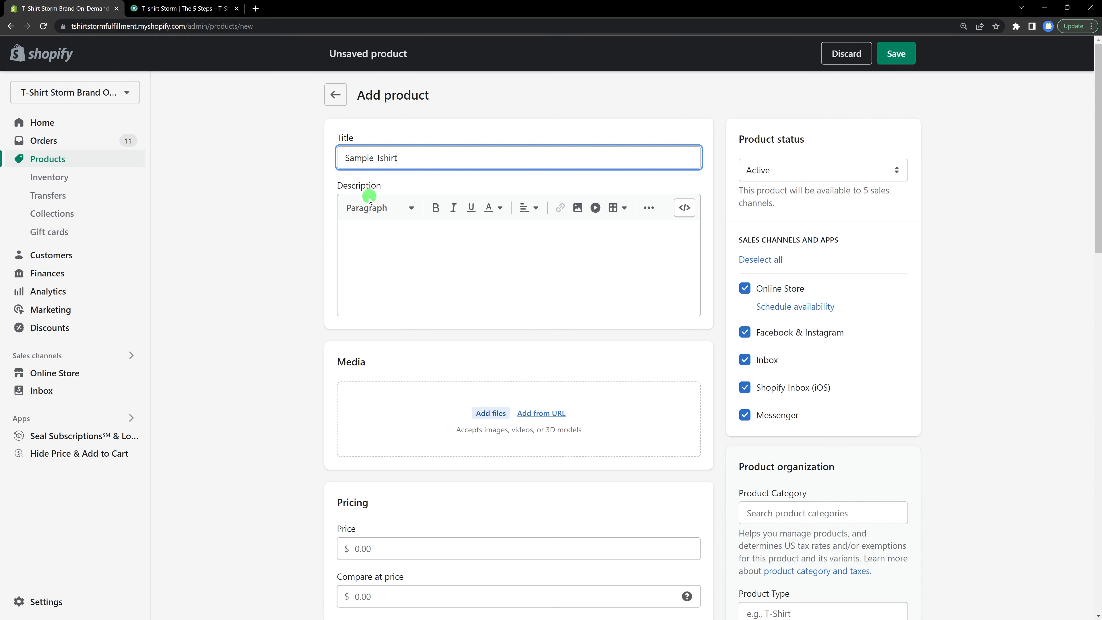
Step: Enable options for the product and set the first option name to Size
{"action": "scroll", "coordinate": [371, 238], "scroll_direction": "down", "scroll_amount": 20}
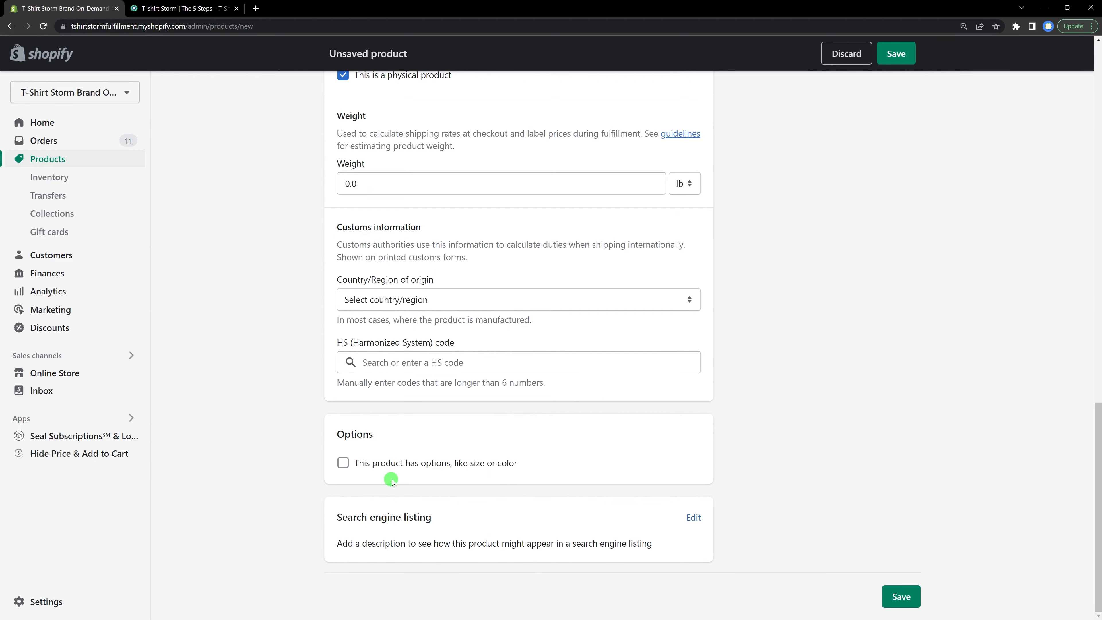
{"action": "left_click", "coordinate": [343, 463]}
{"action": "scroll", "coordinate": [456, 390], "scroll_direction": "down", "scroll_amount": 4}
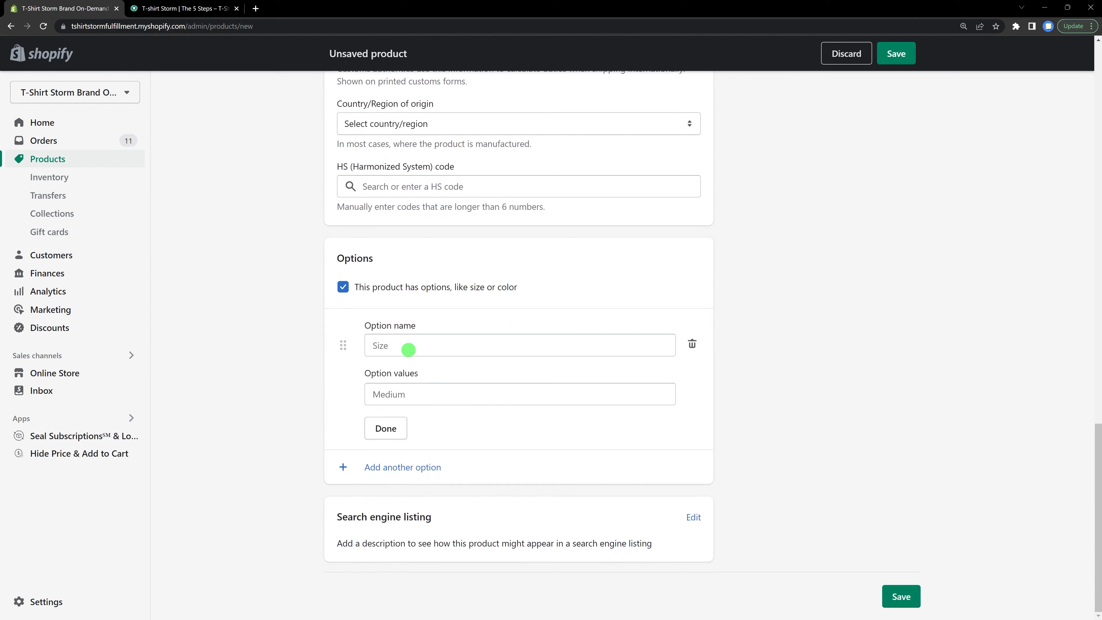
{"action": "left_click", "coordinate": [408, 350]}
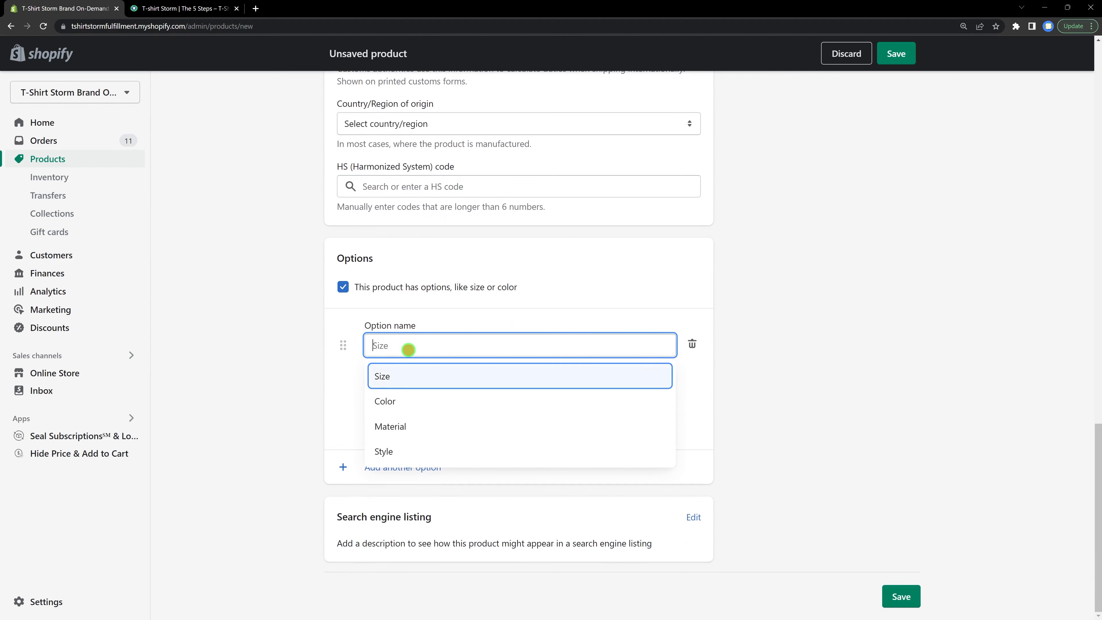
{"action": "left_click", "coordinate": [390, 378]}
{"action": "left_click", "coordinate": [410, 392]}
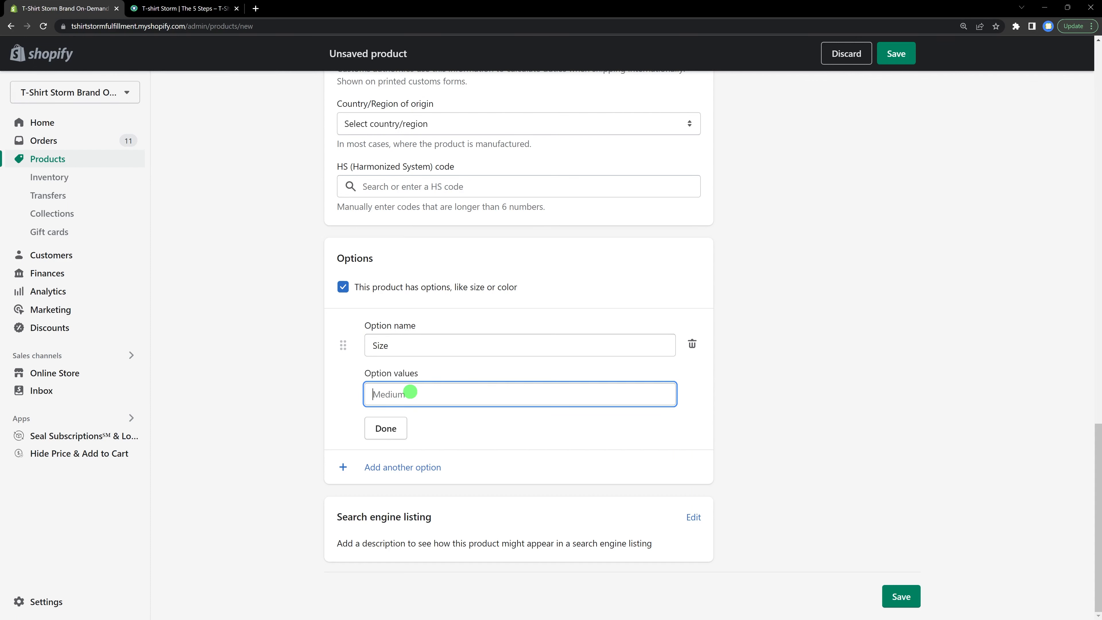
Step: Add the Size option values Small, Medium and Large
{"action": "type", "text": "SMall"}
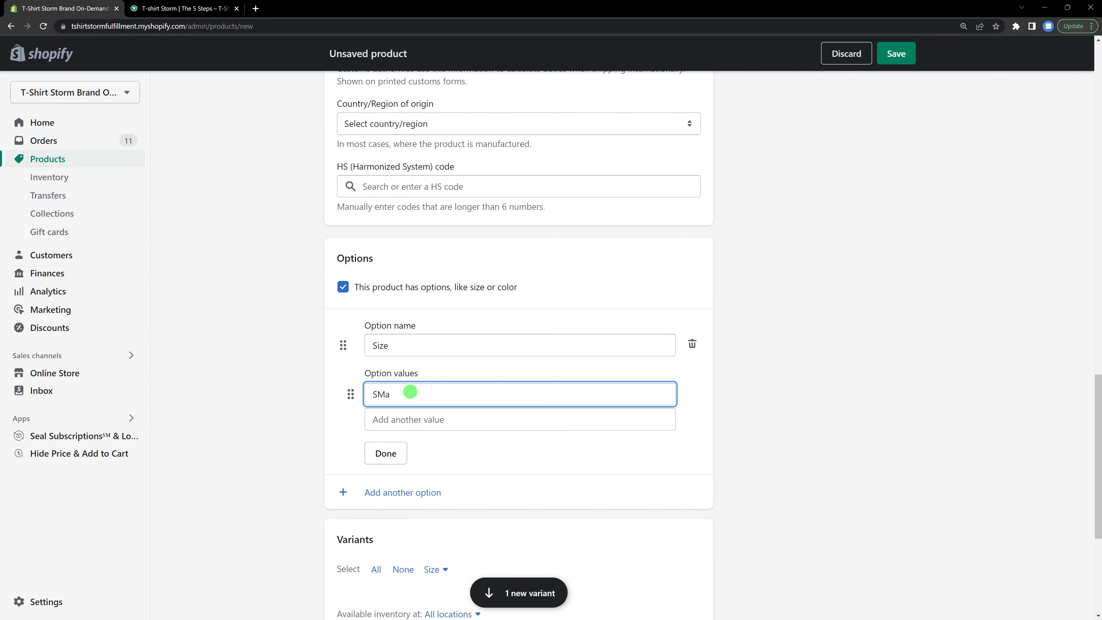
{"action": "key", "text": "BackSpace"}
{"action": "key", "text": "BackSpace"}
{"action": "type", "text": "mall"}
{"action": "key", "text": "Return"}
{"action": "type", "text": "Me"}
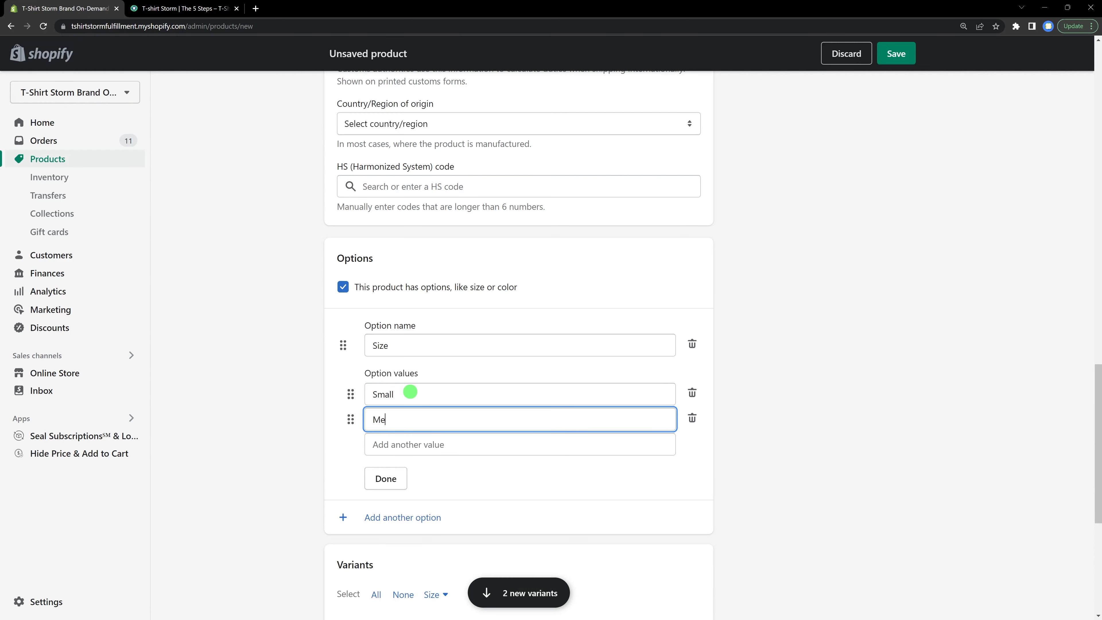
{"action": "type", "text": "dium"}
{"action": "key", "text": "Return"}
{"action": "type", "text": "Large"}
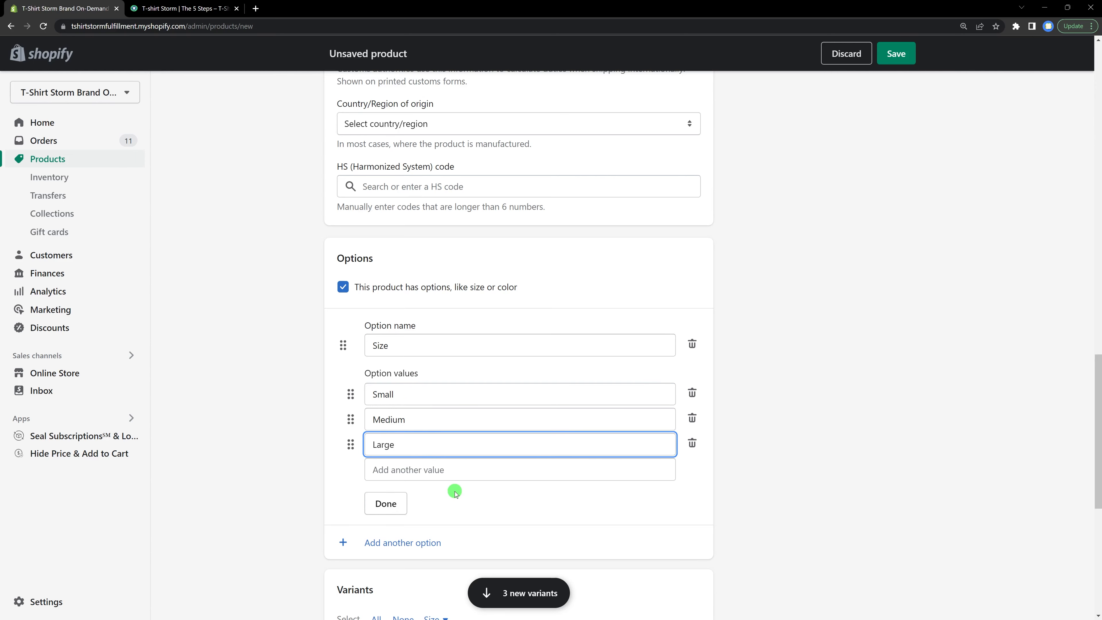
Step: Set the locations for all variants to T-SHIRT STORM FULFILLMENT only, unchecking the other location
{"action": "scroll", "coordinate": [454, 492], "scroll_direction": "down", "scroll_amount": 4}
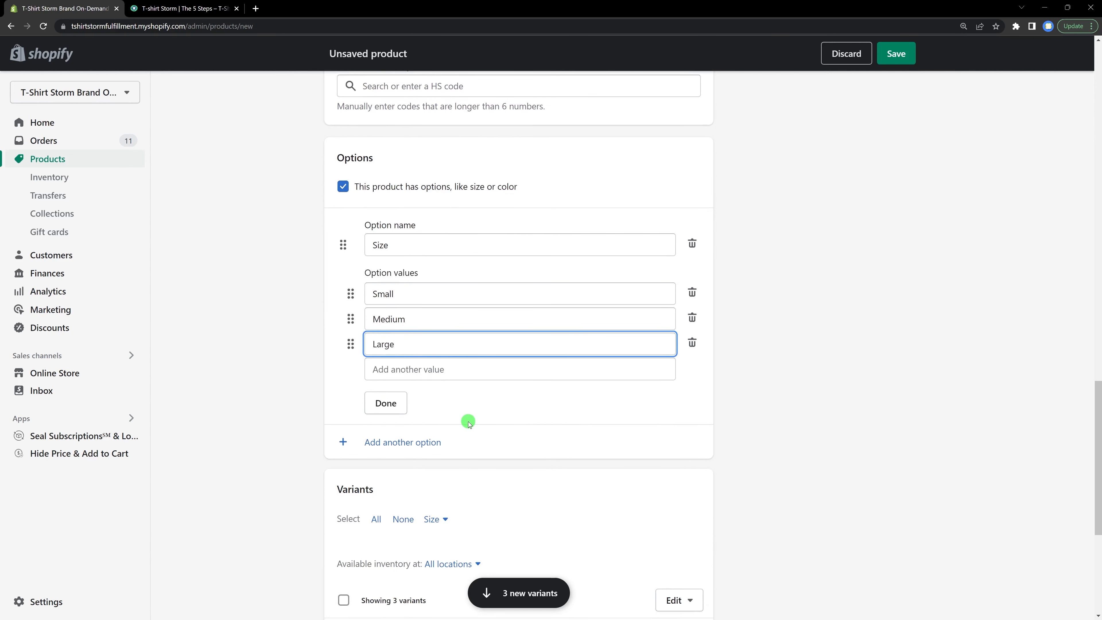
{"action": "scroll", "coordinate": [469, 423], "scroll_direction": "down", "scroll_amount": 2}
{"action": "scroll", "coordinate": [469, 423], "scroll_direction": "down", "scroll_amount": 2}
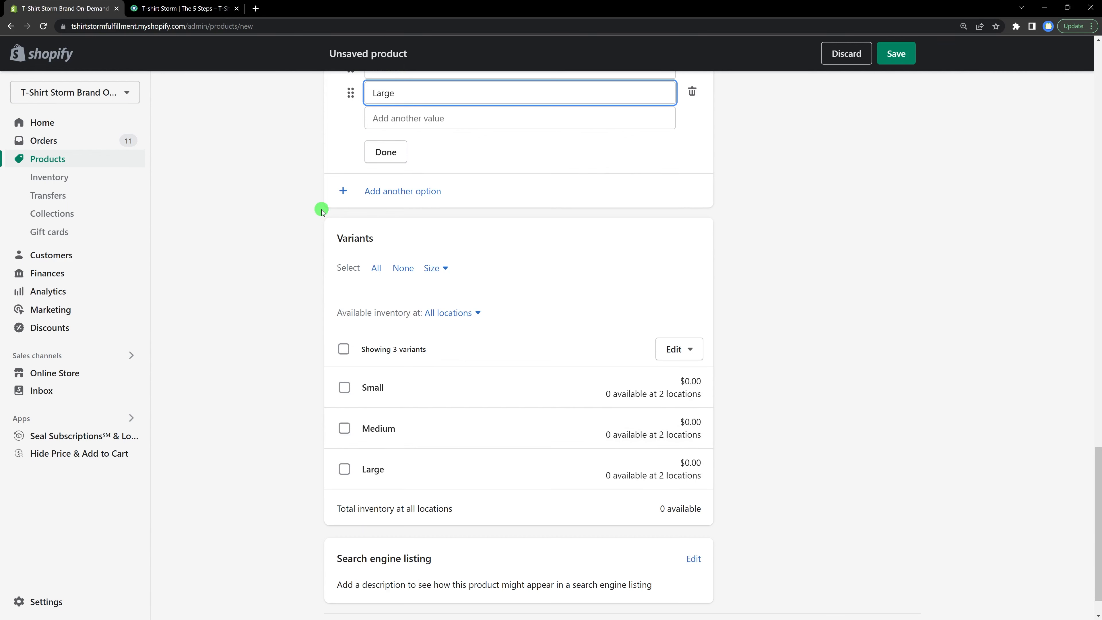
{"action": "left_click", "coordinate": [212, 7]}
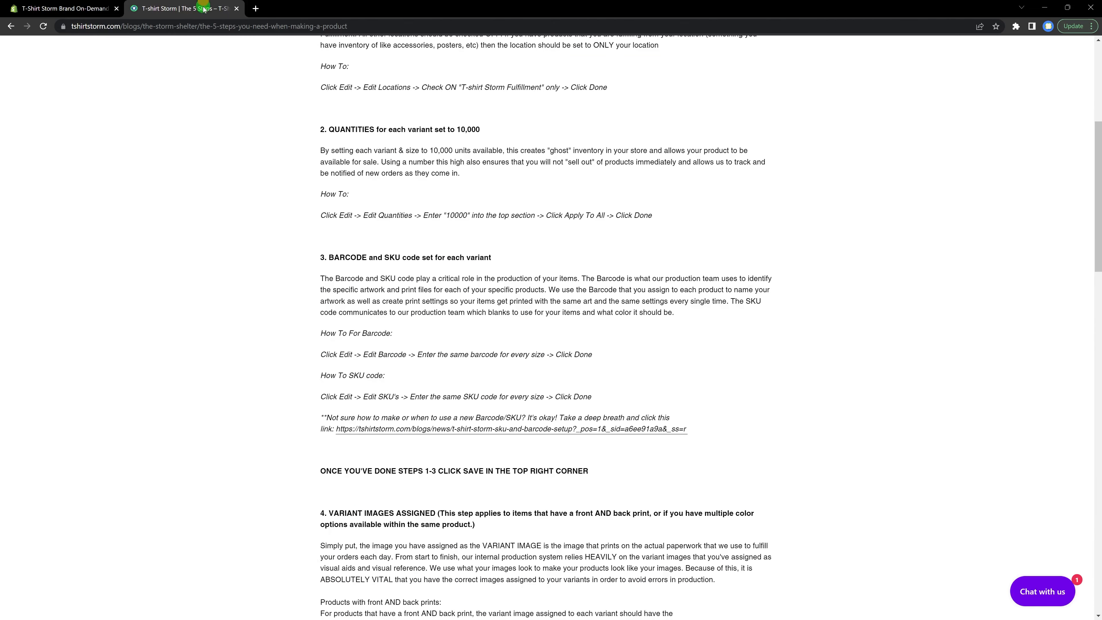
{"action": "scroll", "coordinate": [373, 256], "scroll_direction": "up", "scroll_amount": 5}
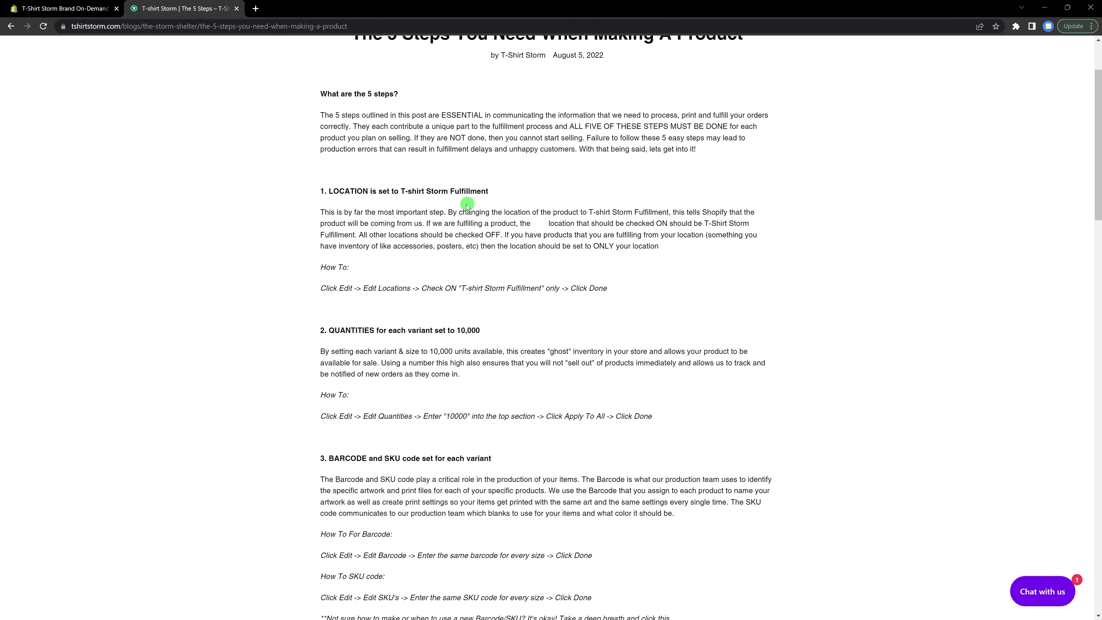
{"action": "left_click", "coordinate": [71, 8]}
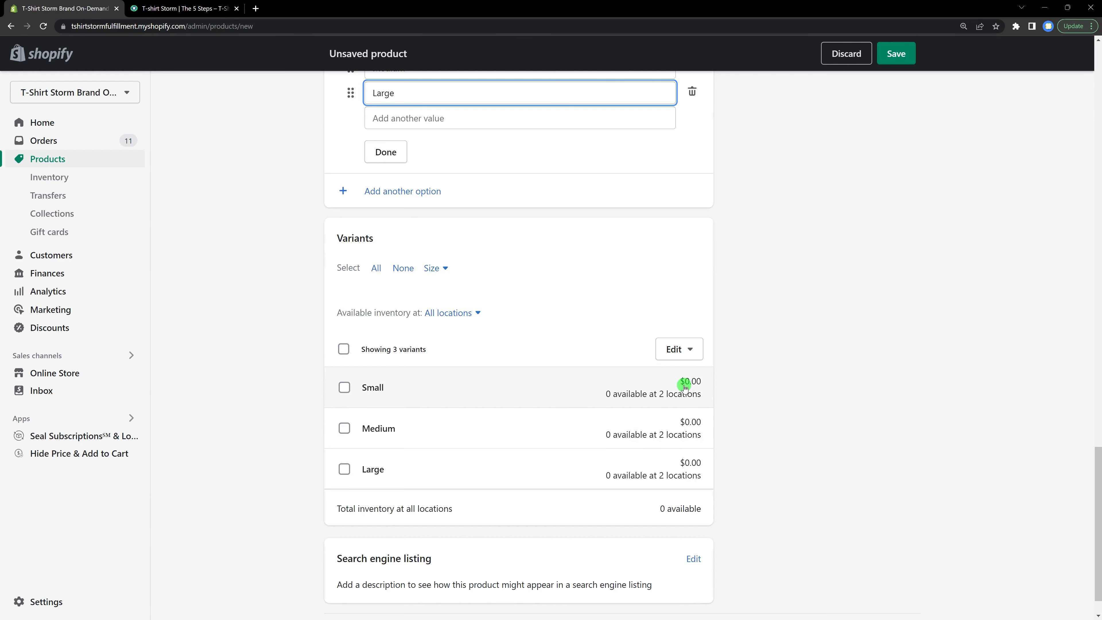
{"action": "left_click", "coordinate": [690, 352]}
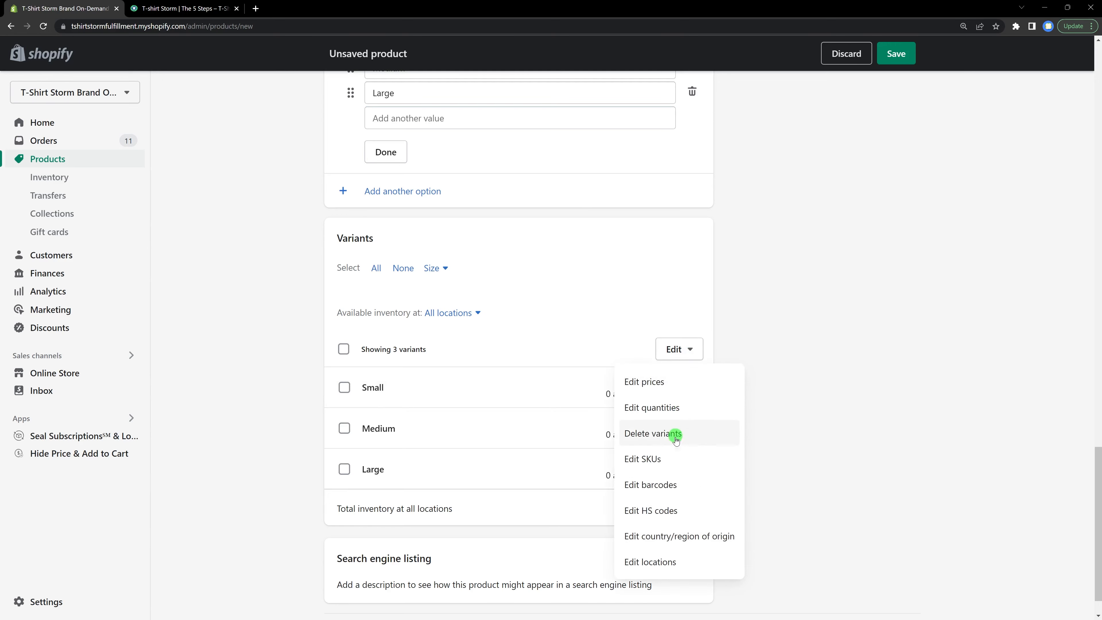
{"action": "left_click", "coordinate": [662, 563]}
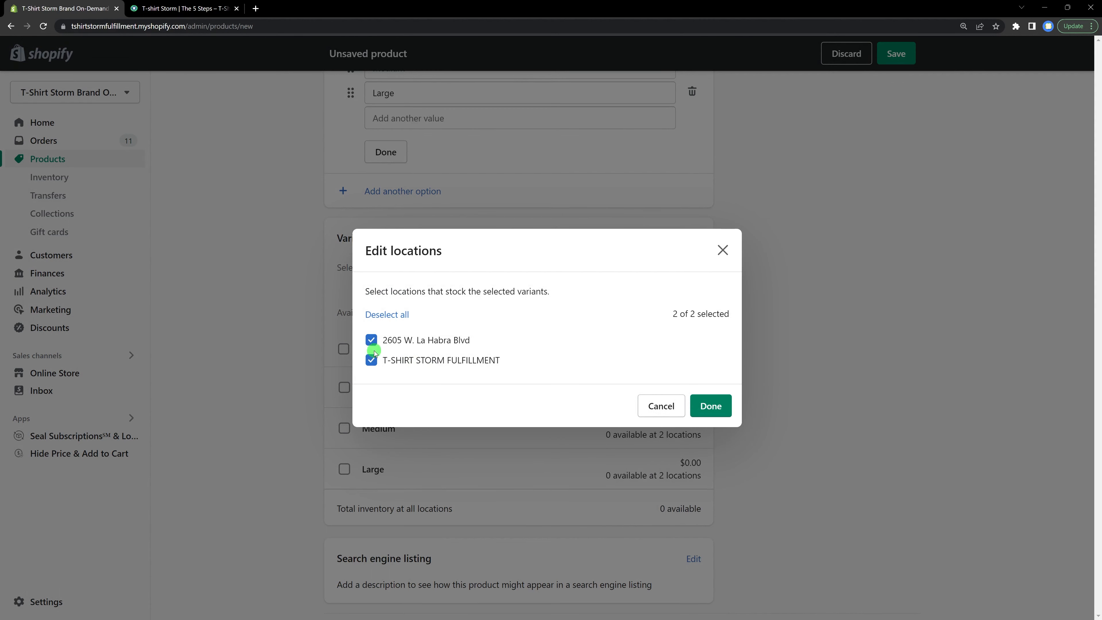
{"action": "left_click", "coordinate": [371, 340]}
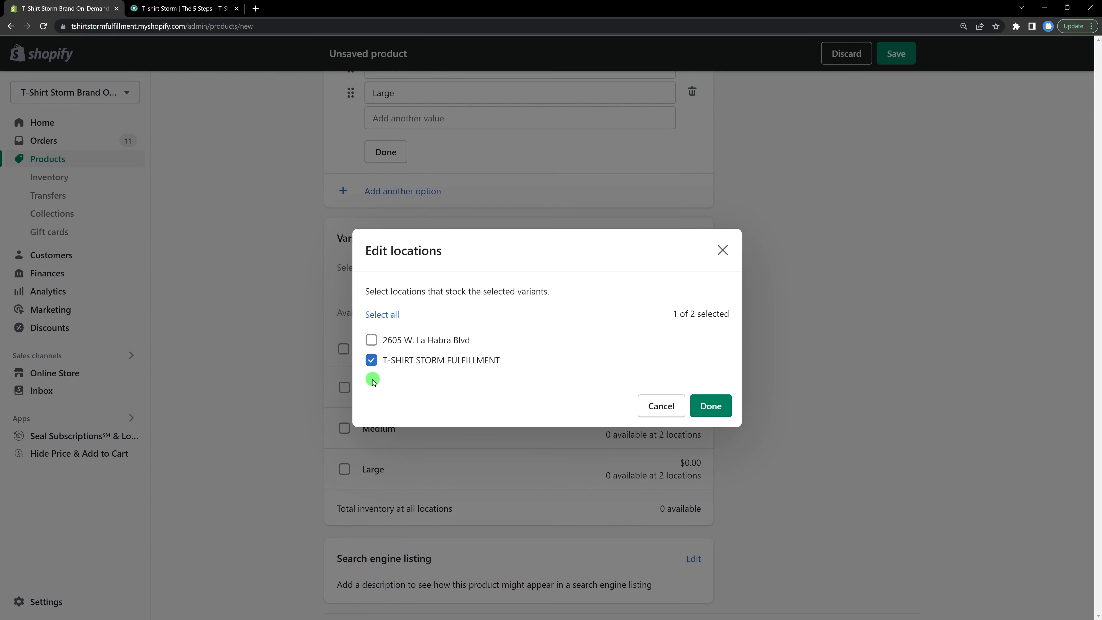
{"action": "left_click", "coordinate": [703, 404]}
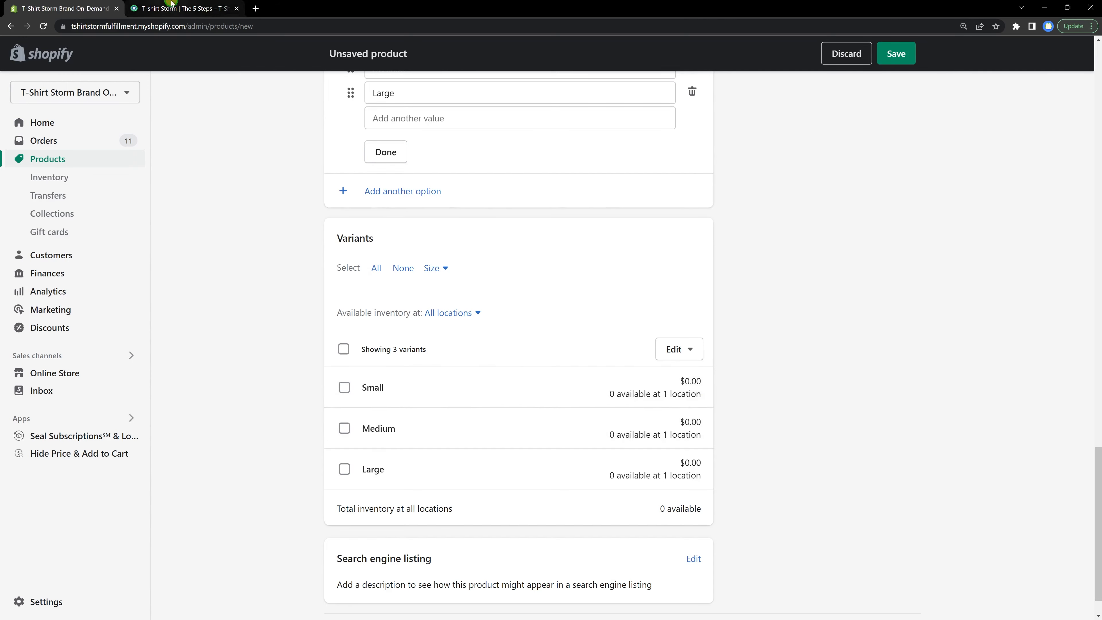
Step: Apply a quantity of 10000 to all variants at T-SHIRT STORM FULFILLMENT
{"action": "left_click", "coordinate": [184, 9]}
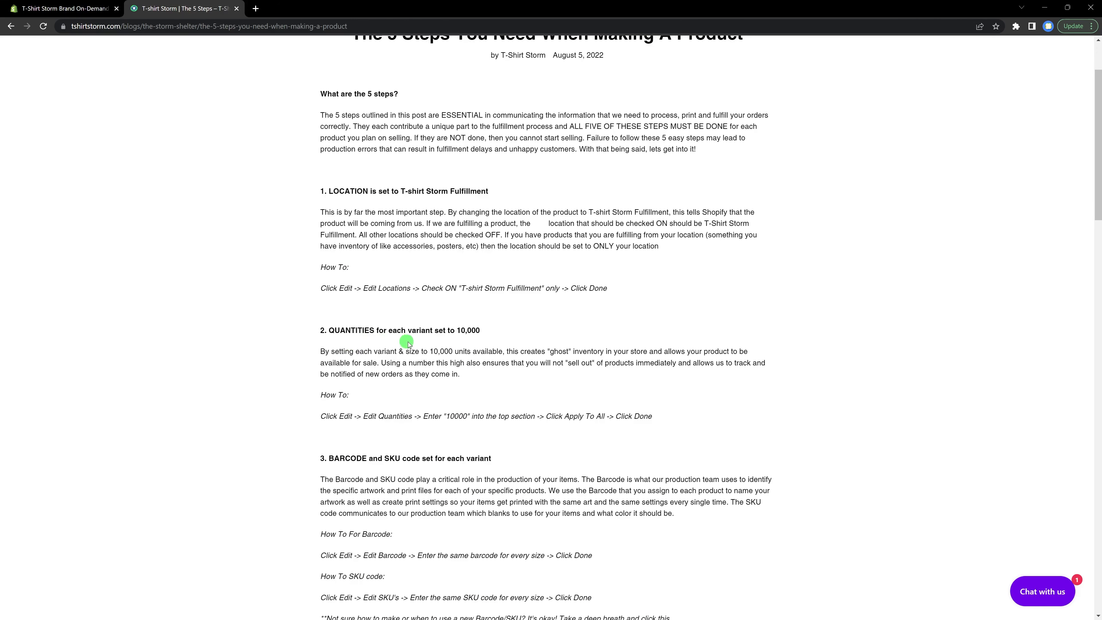
{"action": "left_click", "coordinate": [69, 8]}
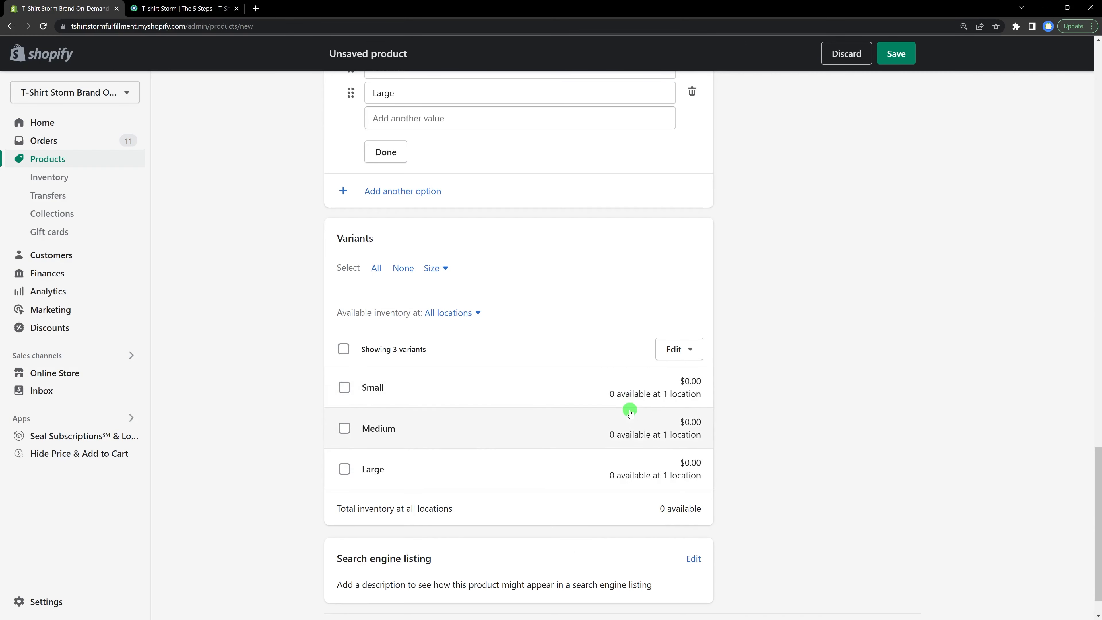
{"action": "left_click", "coordinate": [687, 360]}
{"action": "left_click", "coordinate": [679, 406]}
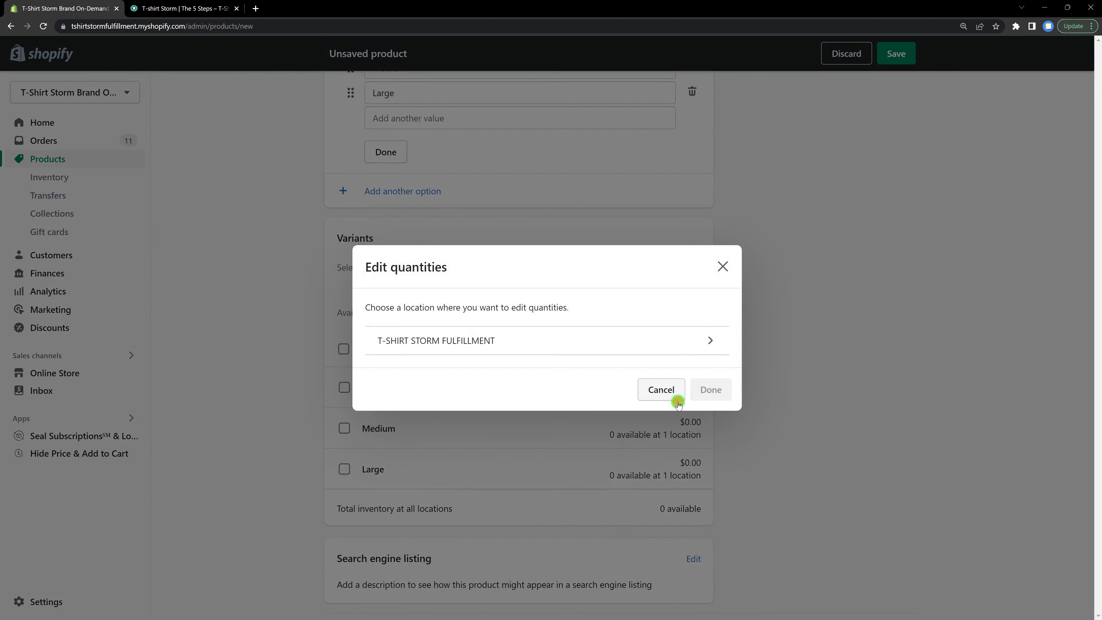
{"action": "left_click", "coordinate": [509, 344]}
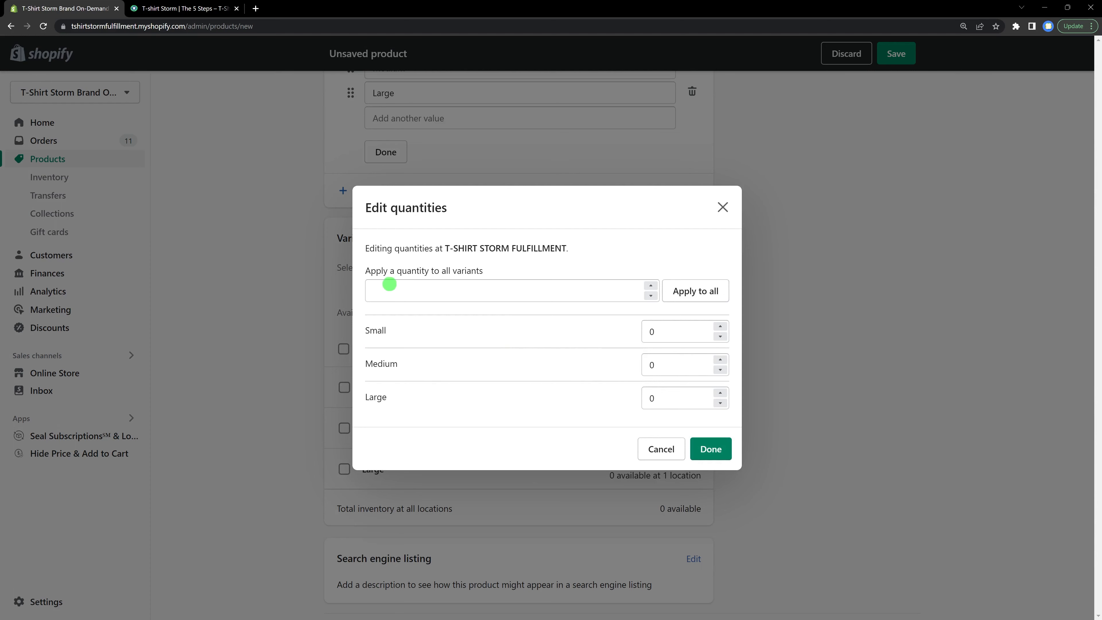
{"action": "left_click", "coordinate": [484, 290]}
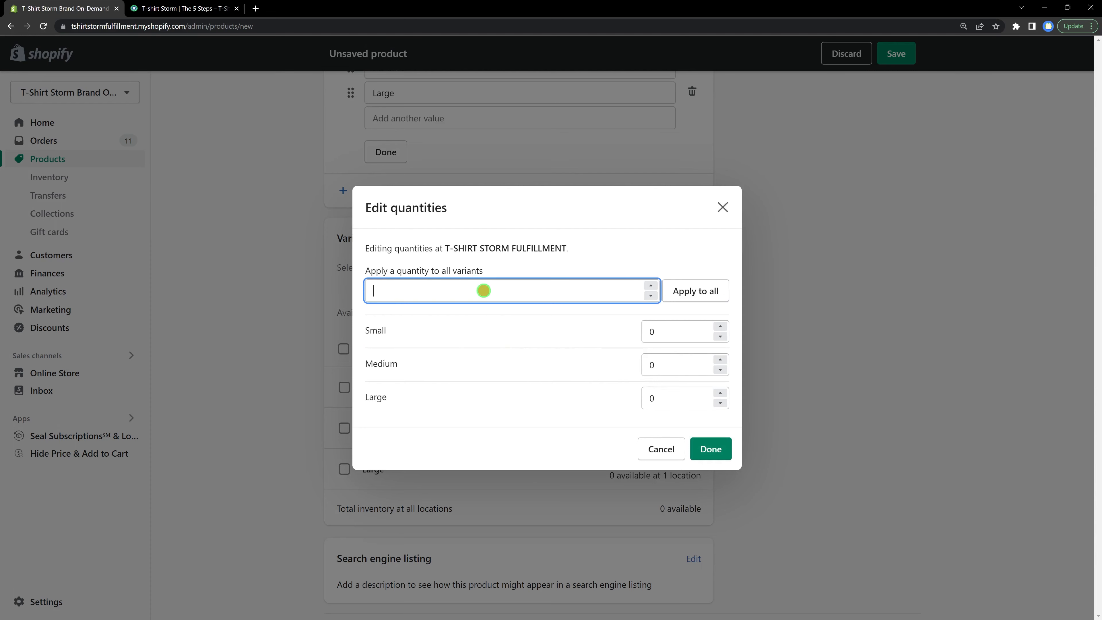
{"action": "type", "text": "10000"}
{"action": "left_click", "coordinate": [696, 290]}
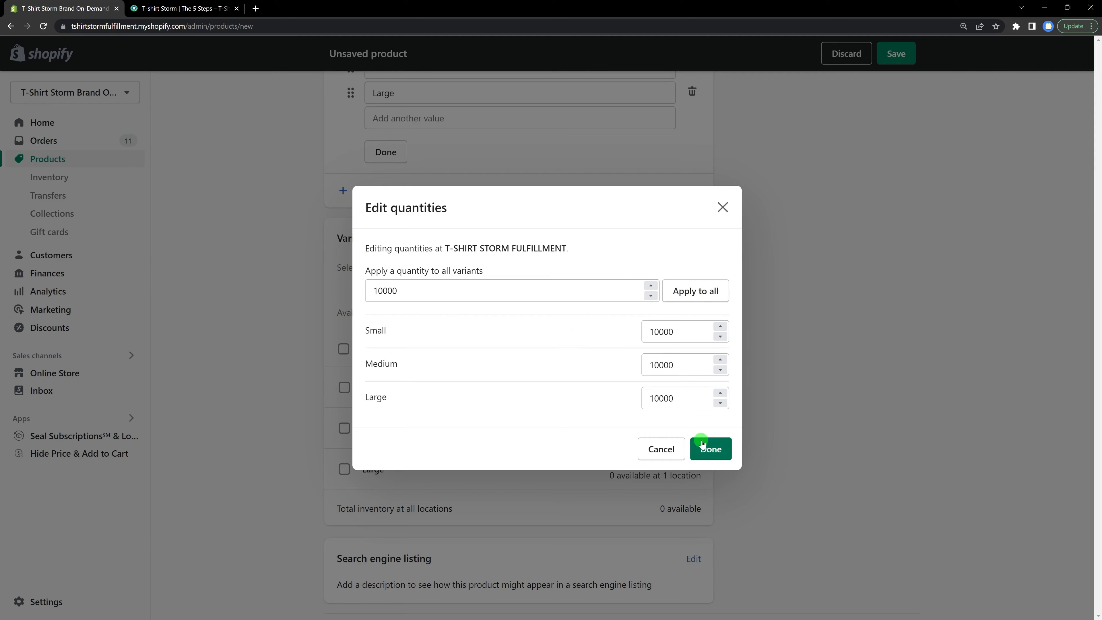
{"action": "left_click", "coordinate": [712, 449]}
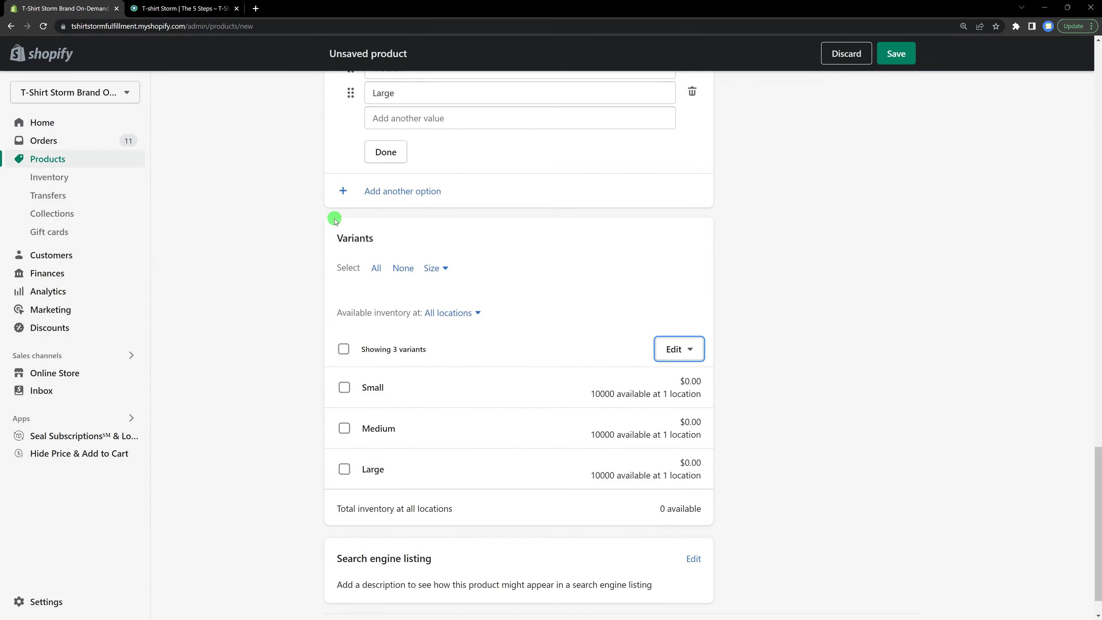
Step: Open the variant barcodes editor and enter barcode 9J3B2U for the Small variant
{"action": "left_click", "coordinate": [182, 9]}
{"action": "scroll", "coordinate": [312, 238], "scroll_direction": "down", "scroll_amount": 3}
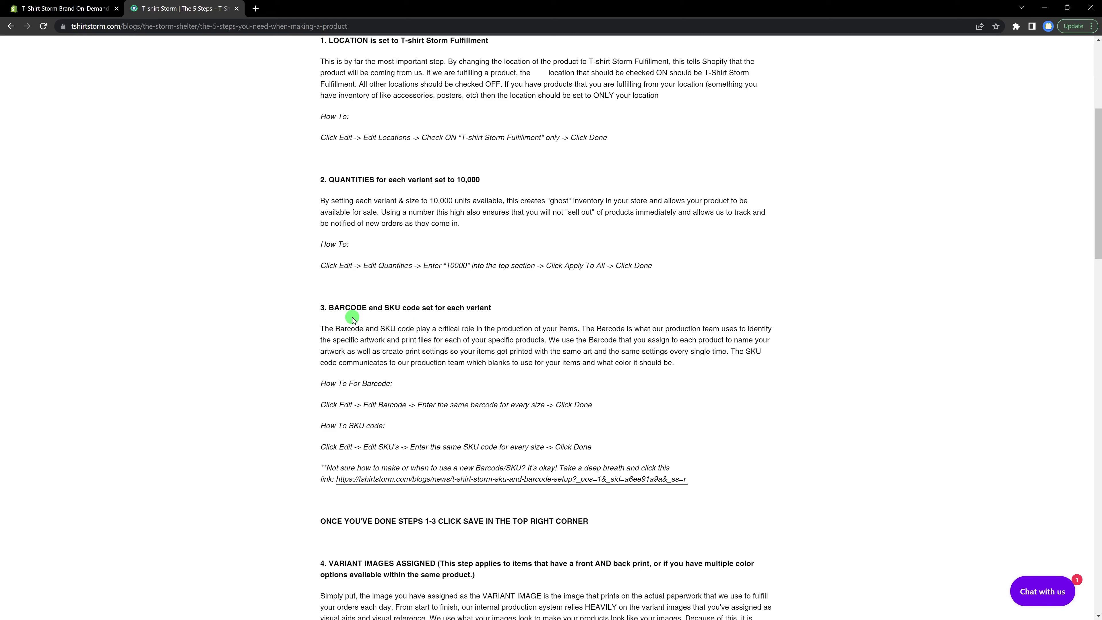
{"action": "left_click", "coordinate": [82, 4]}
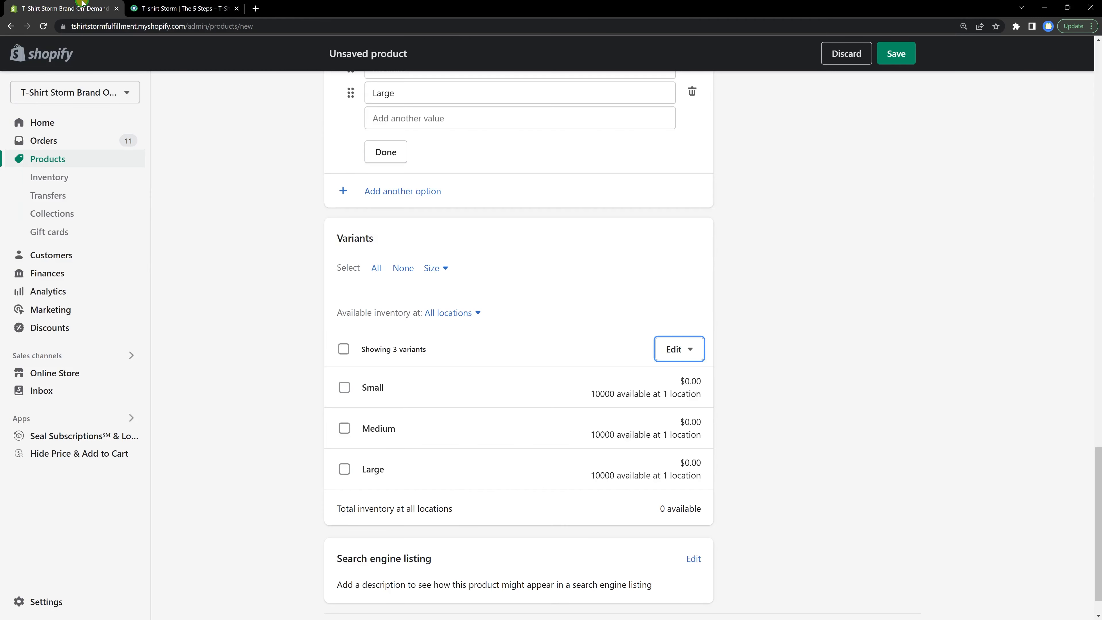
{"action": "left_click", "coordinate": [696, 357]}
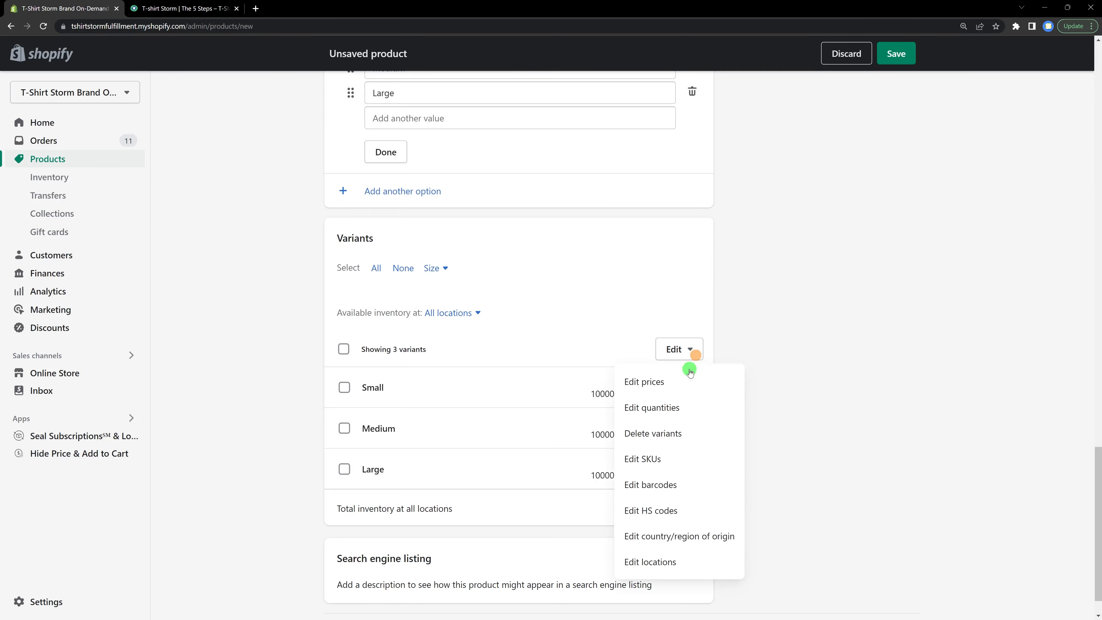
{"action": "left_click", "coordinate": [682, 484]}
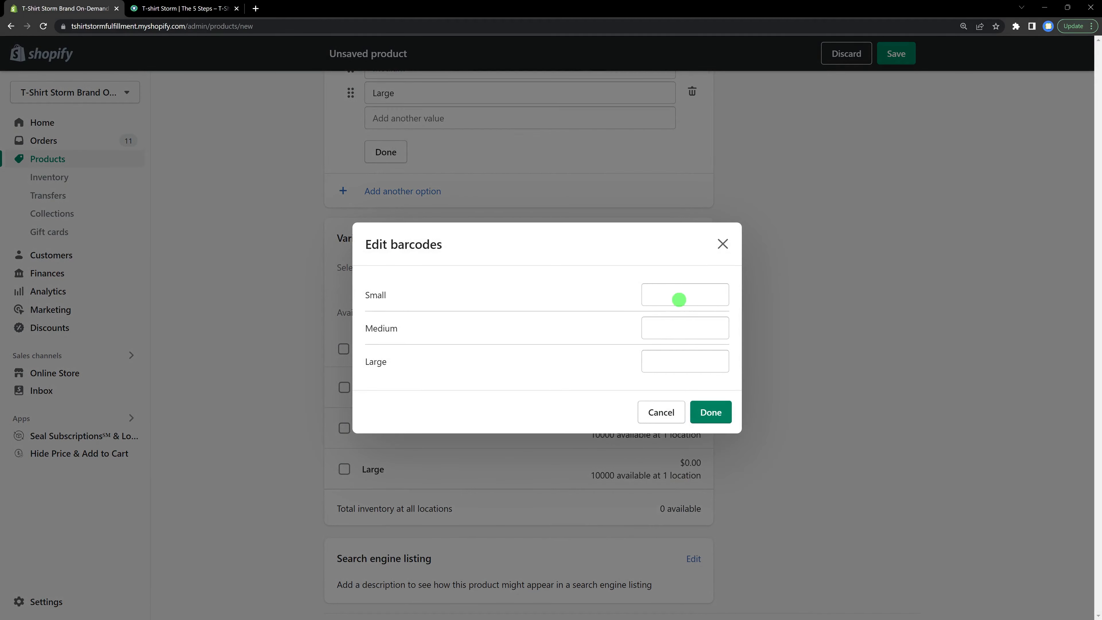
{"action": "left_click", "coordinate": [679, 299]}
{"action": "type", "text": "9J3B2"}
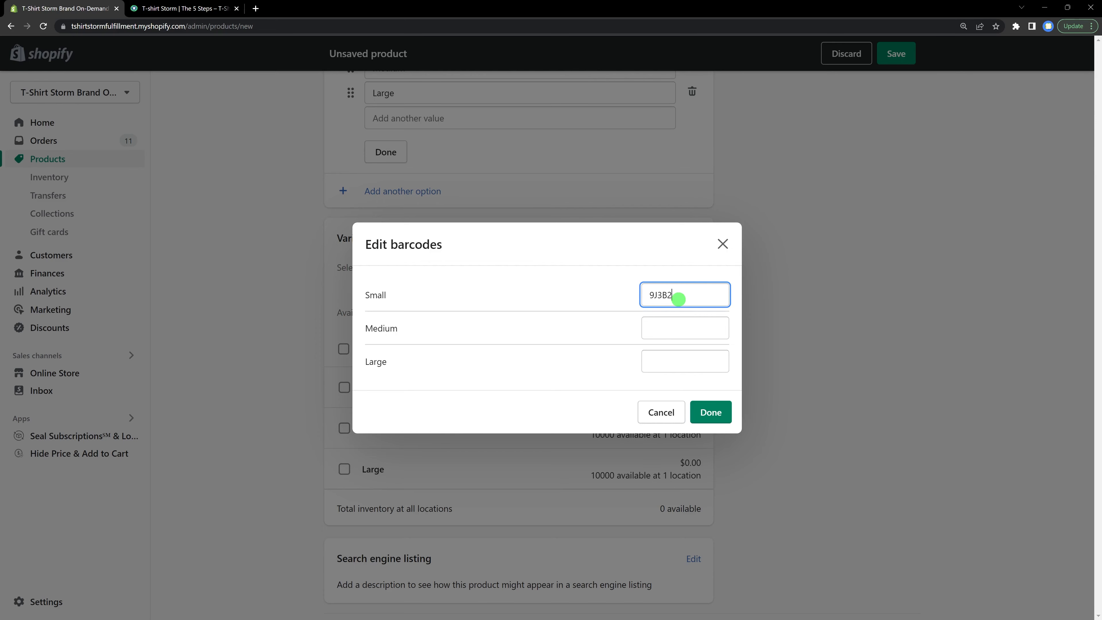
{"action": "type", "text": "U"}
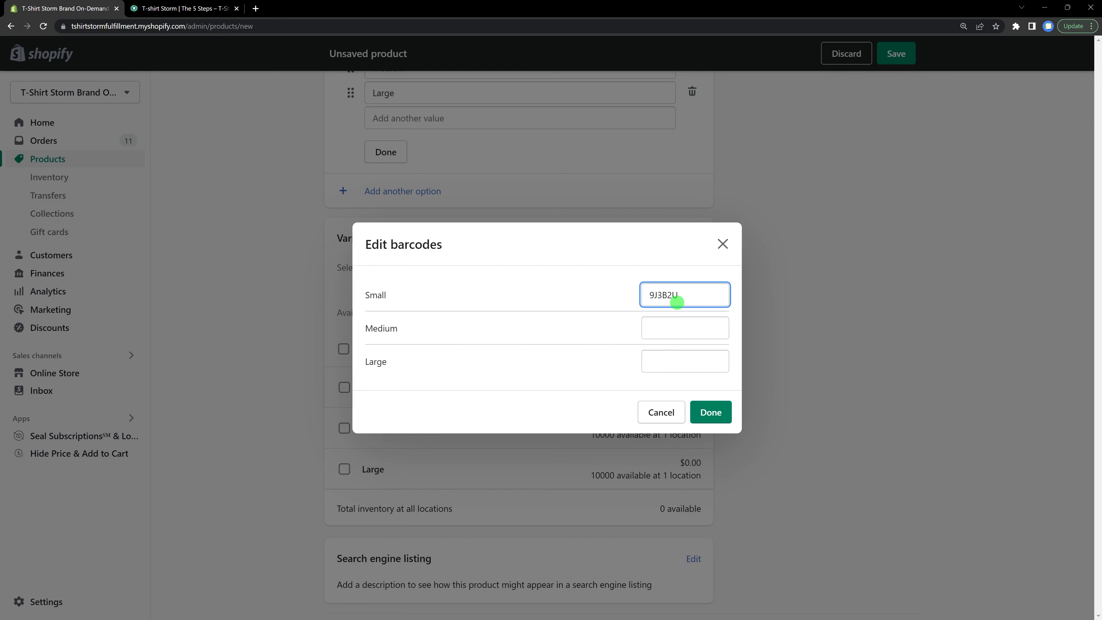
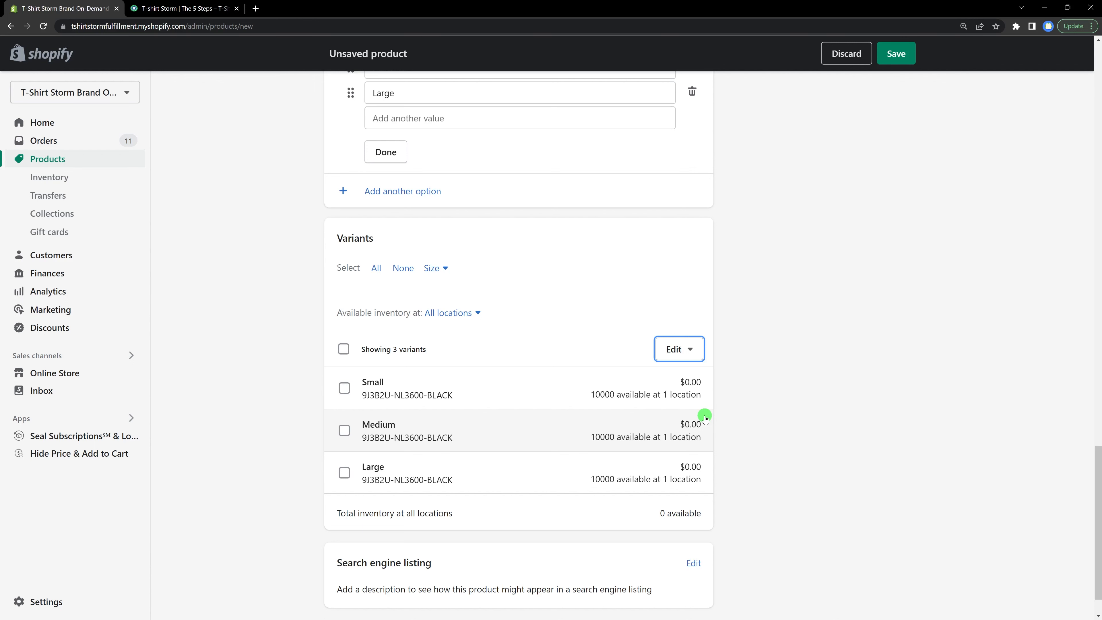
Step: Save the new product
{"action": "left_click", "coordinate": [897, 61]}
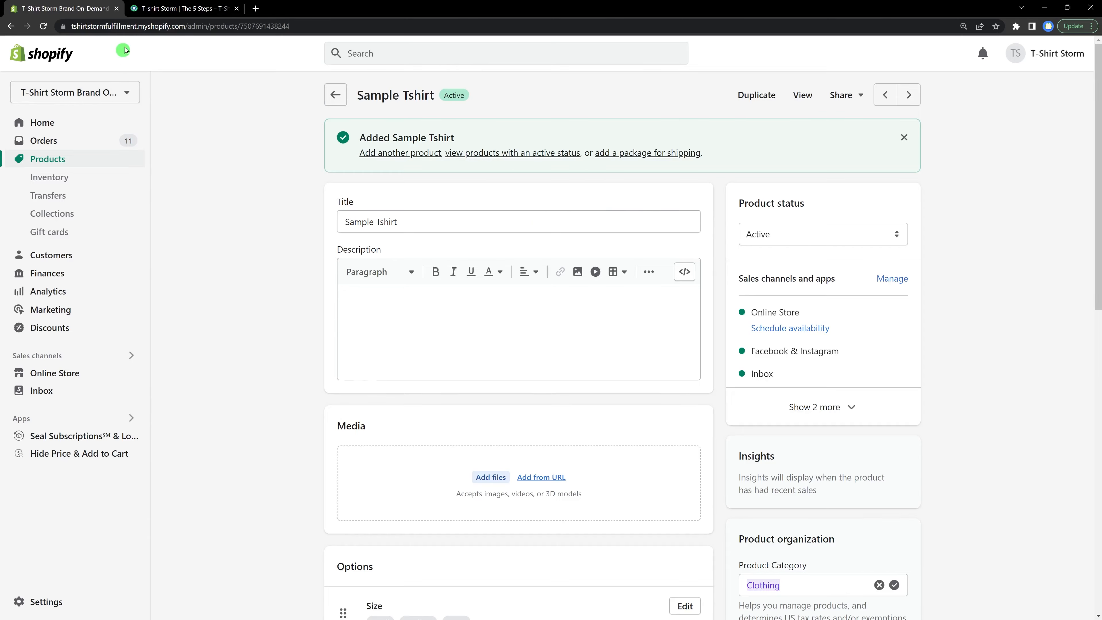
Step: Read the guide's variant image and product weight steps, comparing them with the product's variant list
{"action": "left_click", "coordinate": [174, 8]}
{"action": "scroll", "coordinate": [560, 367], "scroll_direction": "down", "scroll_amount": 4}
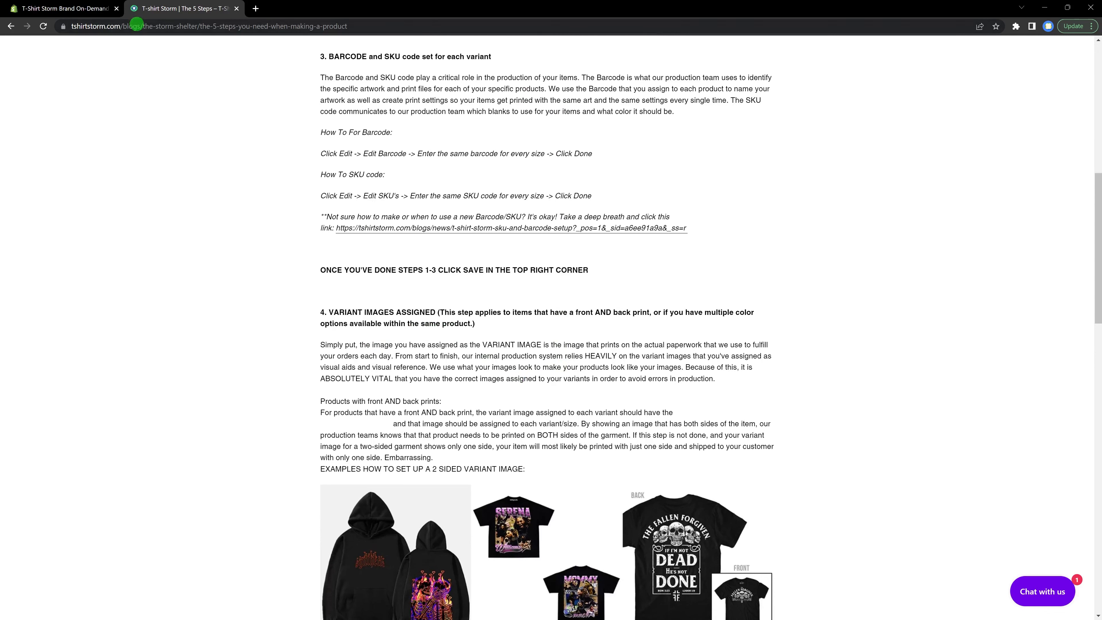
{"action": "left_click", "coordinate": [65, 8]}
{"action": "scroll", "coordinate": [543, 320], "scroll_direction": "down", "scroll_amount": 5}
{"action": "scroll", "coordinate": [544, 319], "scroll_direction": "down", "scroll_amount": 5}
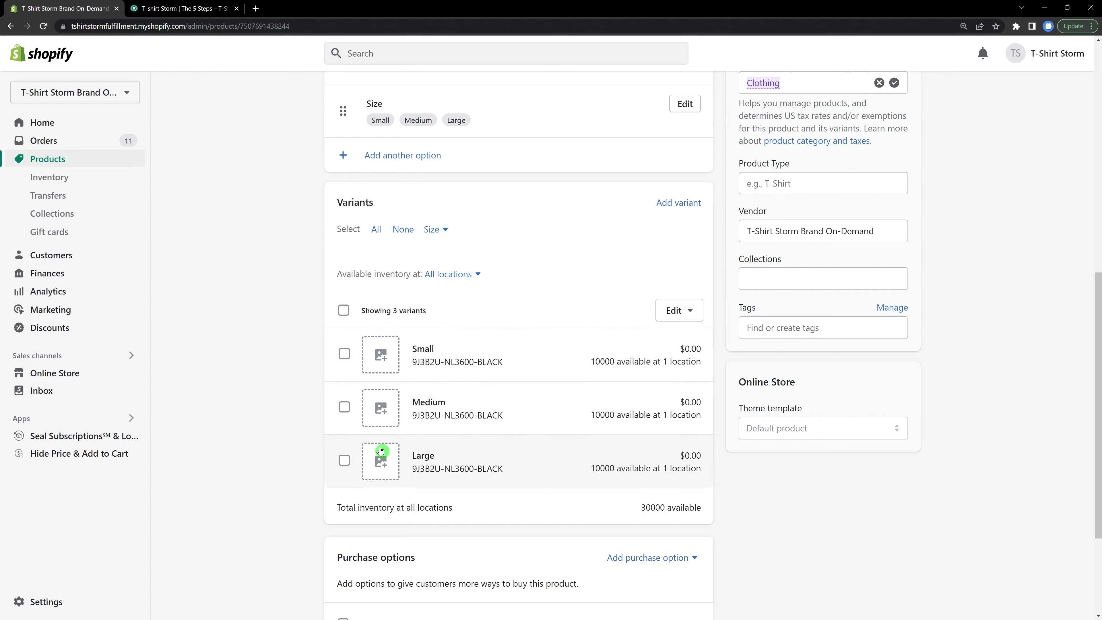
{"action": "left_click", "coordinate": [184, 9]}
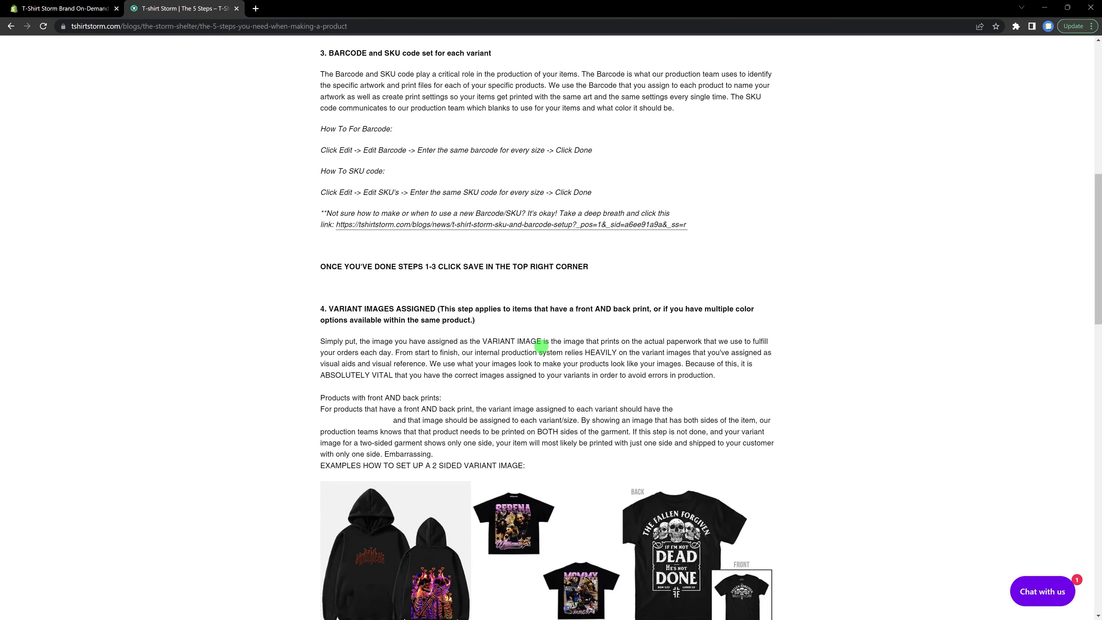
{"action": "scroll", "coordinate": [540, 347], "scroll_direction": "down", "scroll_amount": 5}
{"action": "scroll", "coordinate": [537, 360], "scroll_direction": "down", "scroll_amount": 2}
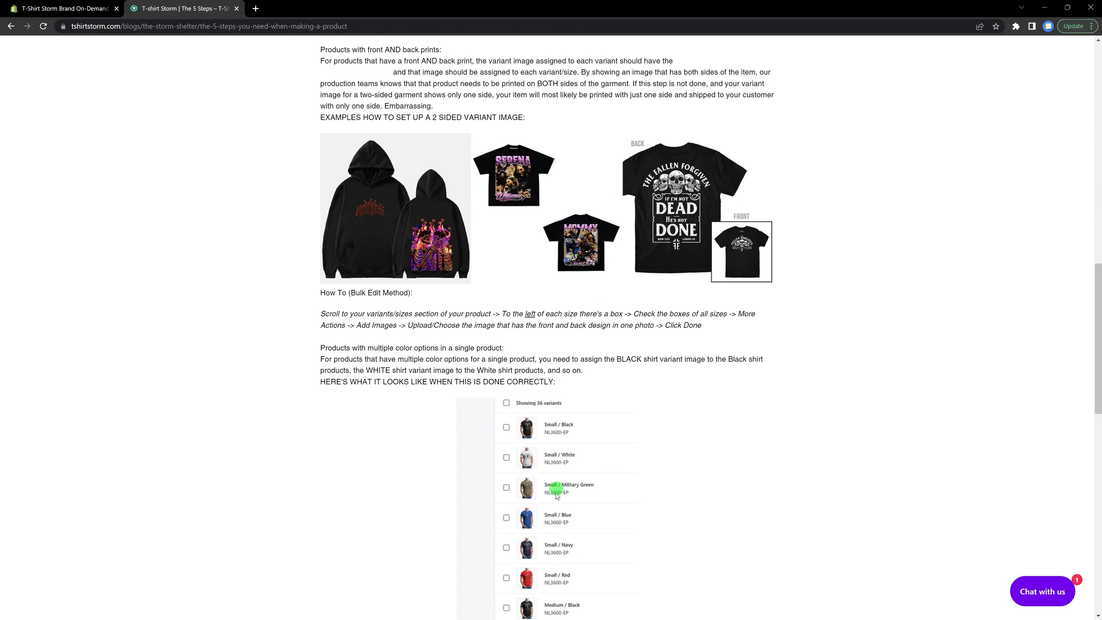
{"action": "scroll", "coordinate": [495, 445], "scroll_direction": "up", "scroll_amount": 2}
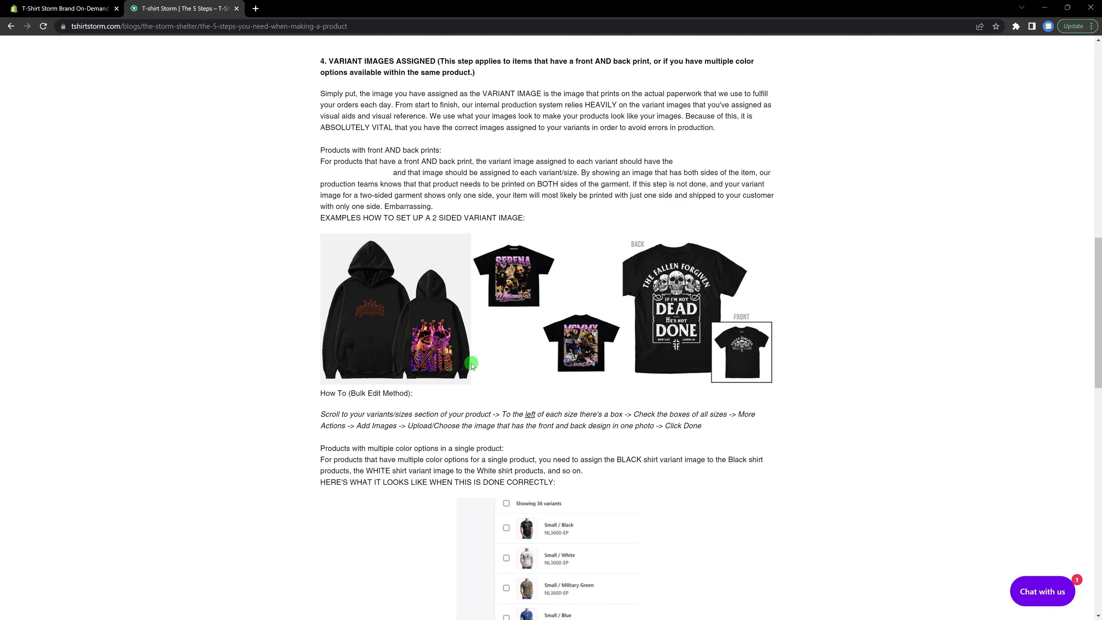
{"action": "key", "text": "ctrl+shift+Tab"}
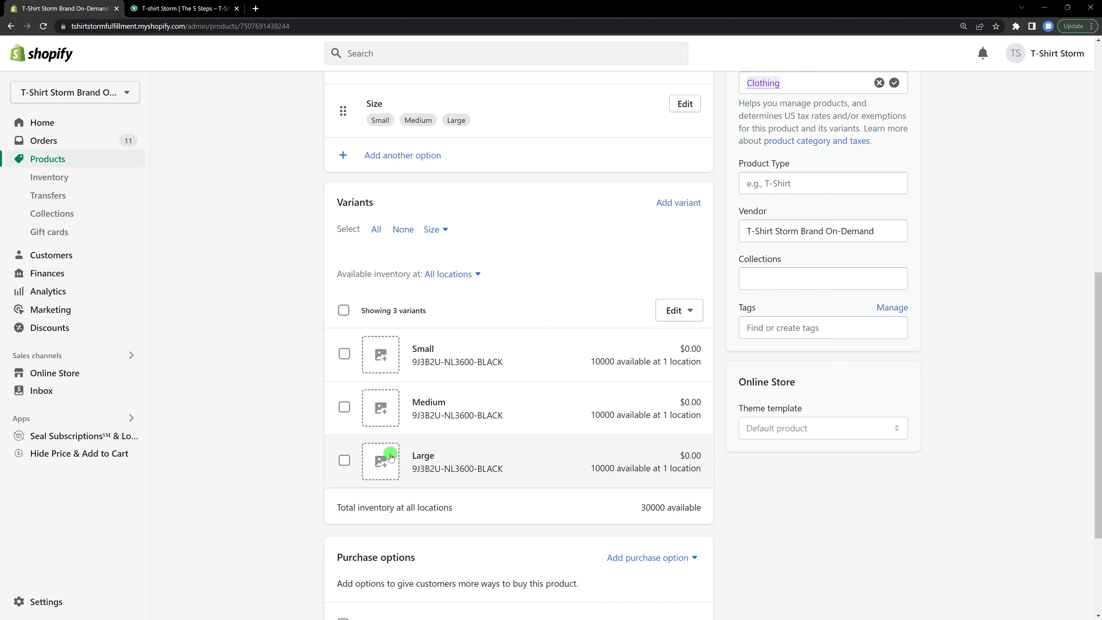
{"action": "left_click", "coordinate": [185, 7]}
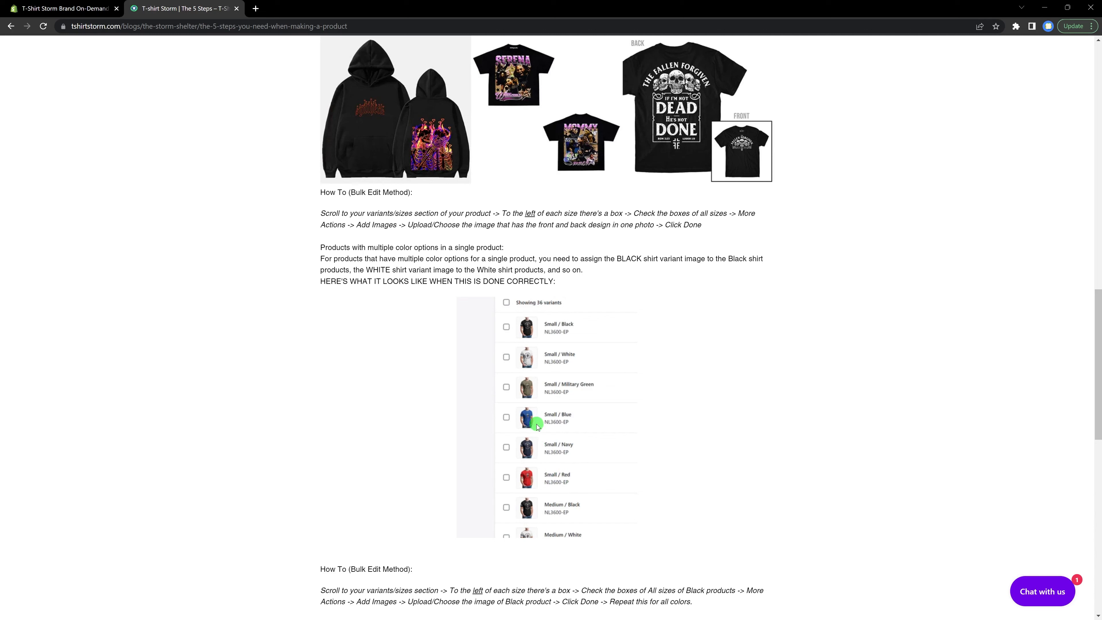
{"action": "scroll", "coordinate": [494, 467], "scroll_direction": "up", "scroll_amount": 3}
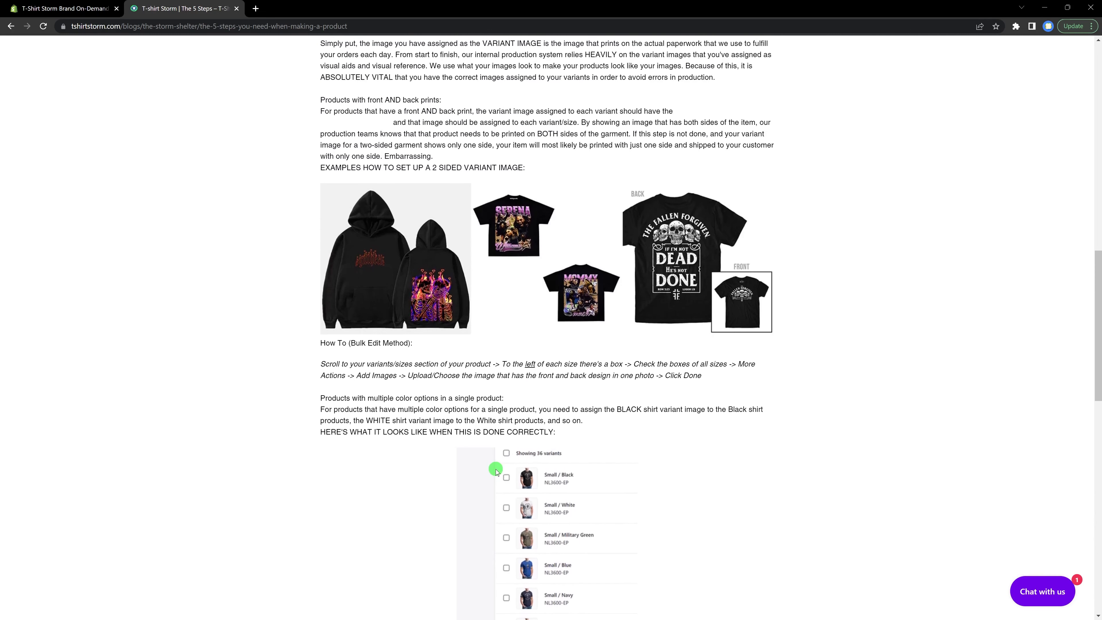
{"action": "left_click", "coordinate": [75, 8]}
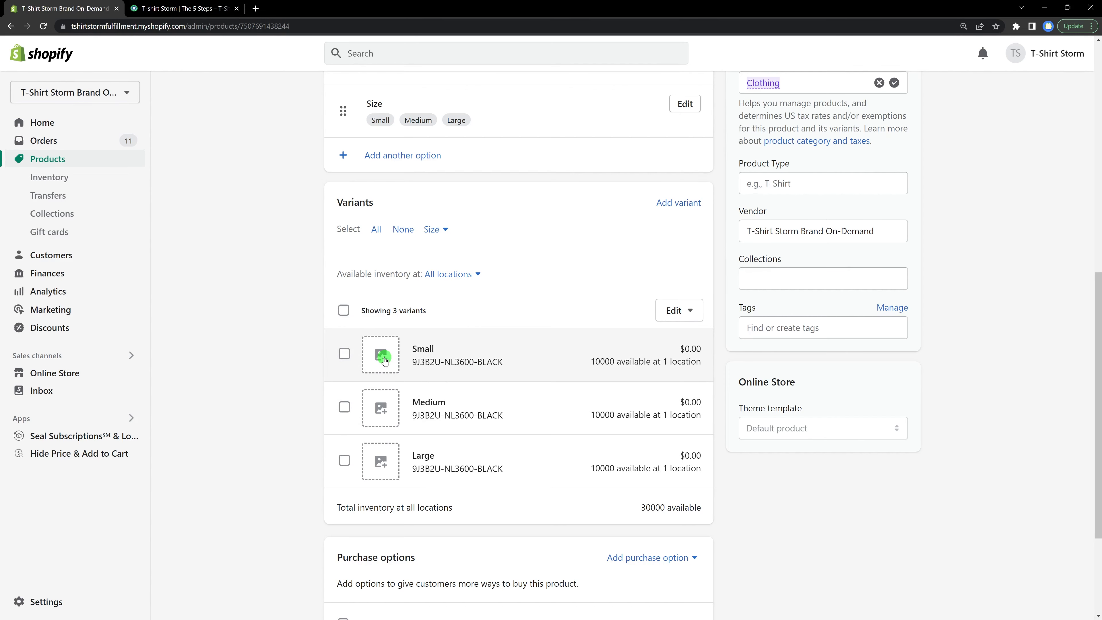
{"action": "scroll", "coordinate": [384, 360], "scroll_direction": "up", "scroll_amount": 8}
{"action": "scroll", "coordinate": [468, 386], "scroll_direction": "down", "scroll_amount": 6}
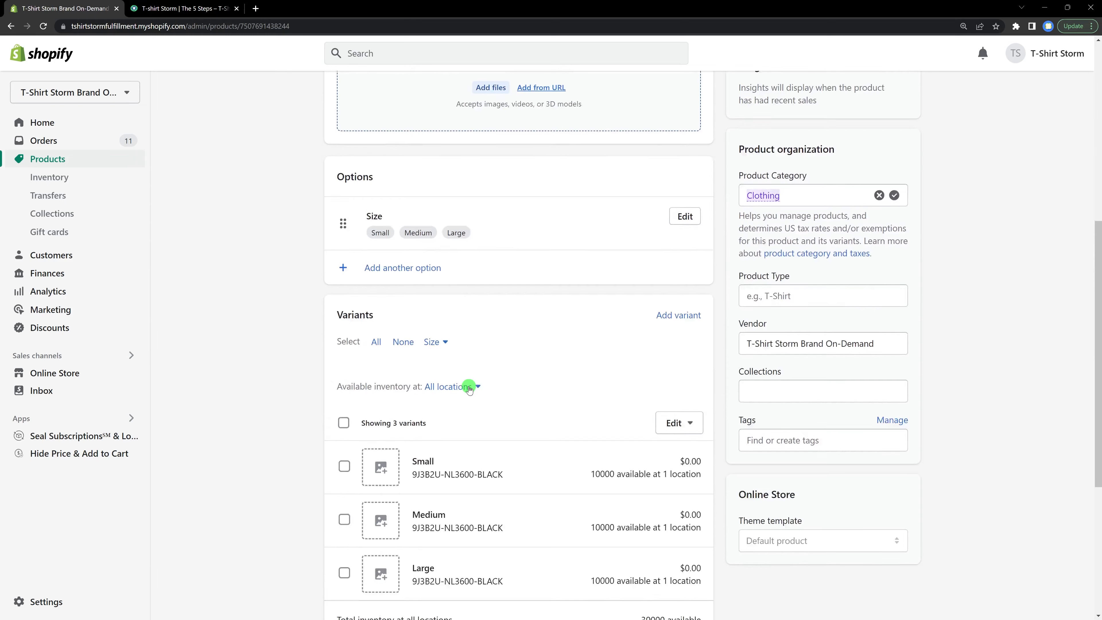
{"action": "scroll", "coordinate": [469, 389], "scroll_direction": "down", "scroll_amount": 3}
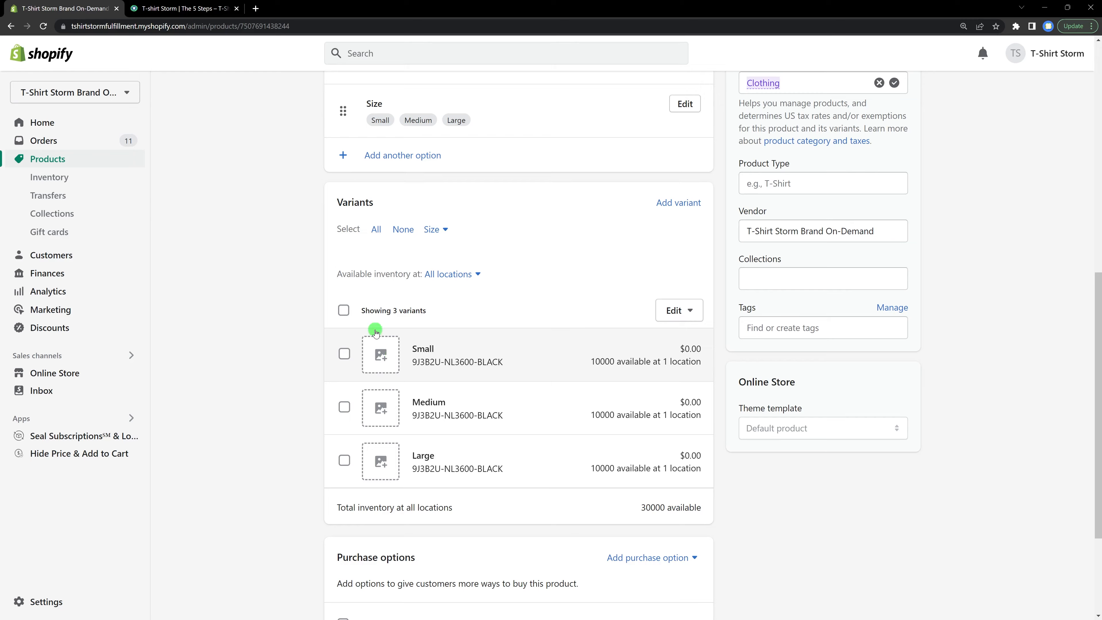
{"action": "left_click", "coordinate": [182, 8]}
{"action": "scroll", "coordinate": [603, 411], "scroll_direction": "down", "scroll_amount": 10}
{"action": "scroll", "coordinate": [607, 413], "scroll_direction": "down", "scroll_amount": 2}
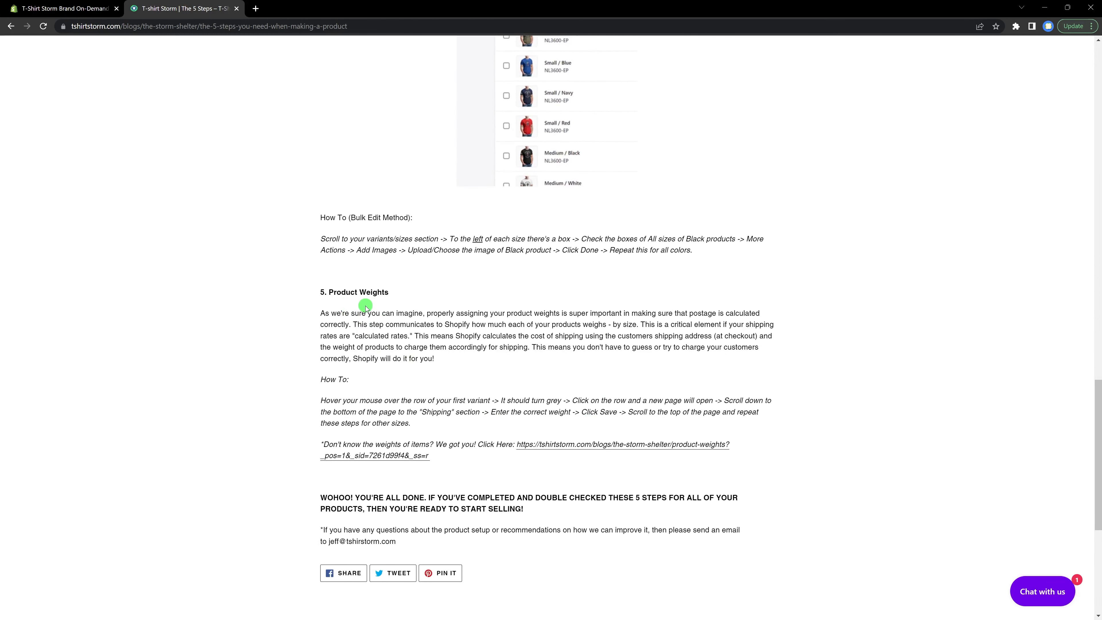
{"action": "left_click", "coordinate": [86, 8]}
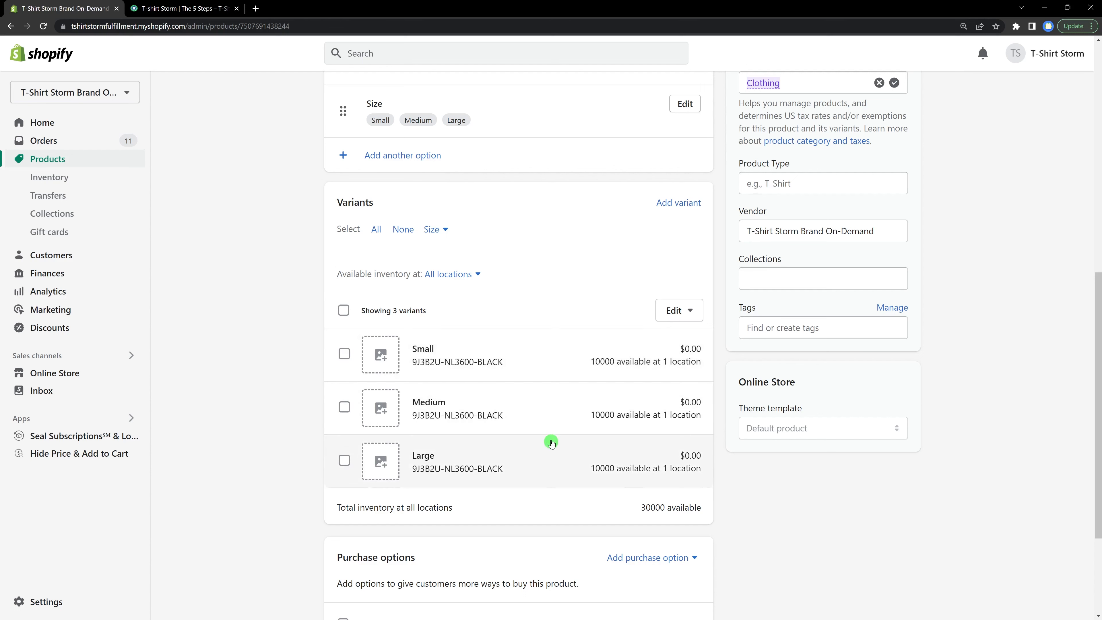
Step: Open the Small variant, set its weight to 6 oz and save it
{"action": "left_click", "coordinate": [546, 356]}
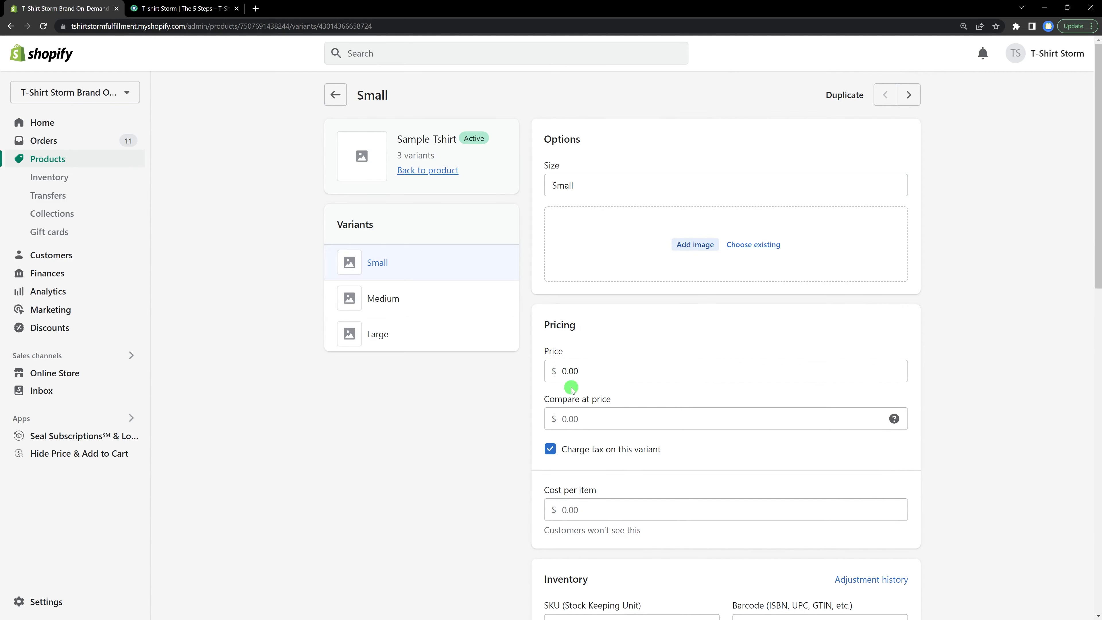
{"action": "scroll", "coordinate": [639, 339], "scroll_direction": "down", "scroll_amount": 14}
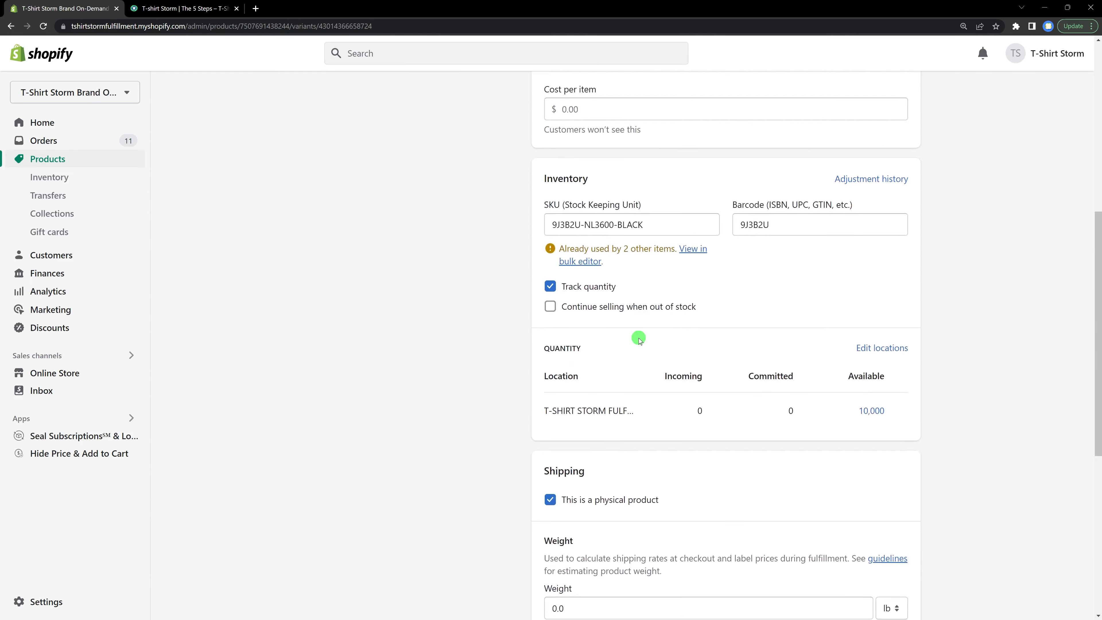
{"action": "scroll", "coordinate": [639, 339], "scroll_direction": "down", "scroll_amount": 2}
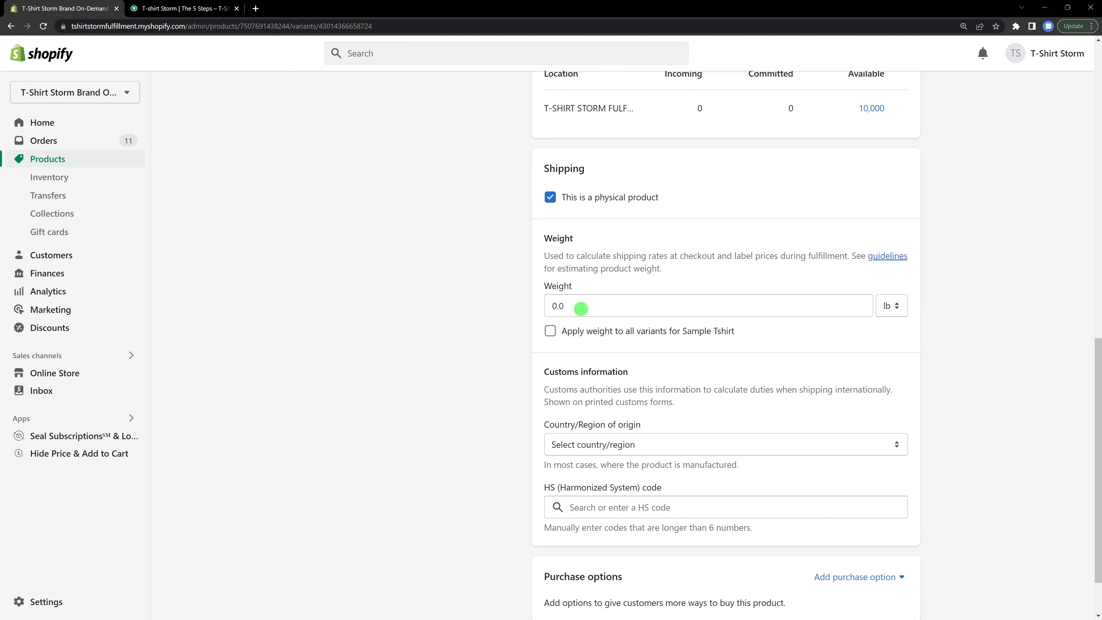
{"action": "scroll", "coordinate": [581, 308], "scroll_direction": "up", "scroll_amount": 10}
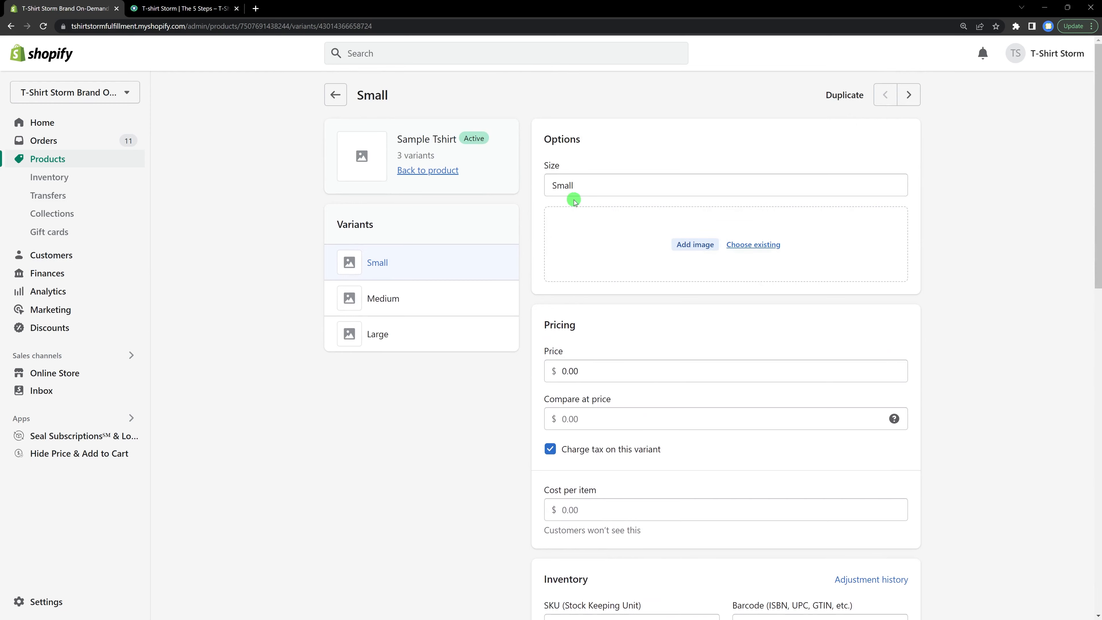
{"action": "scroll", "coordinate": [567, 199], "scroll_direction": "down", "scroll_amount": 12}
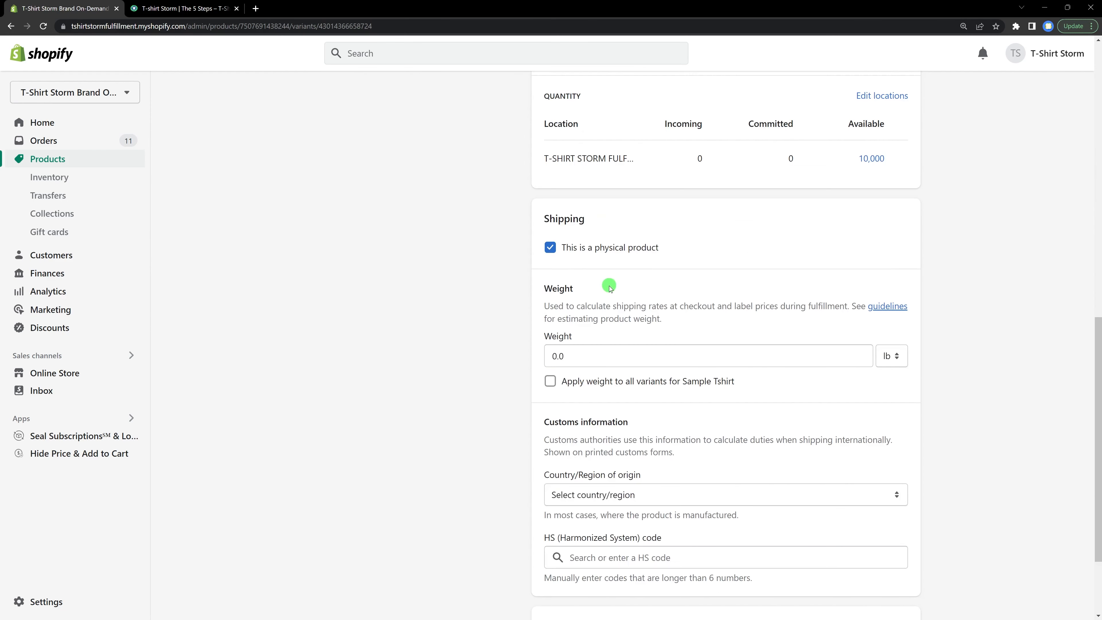
{"action": "left_click_drag", "start_coordinate": [617, 354], "coordinate": [538, 360]}
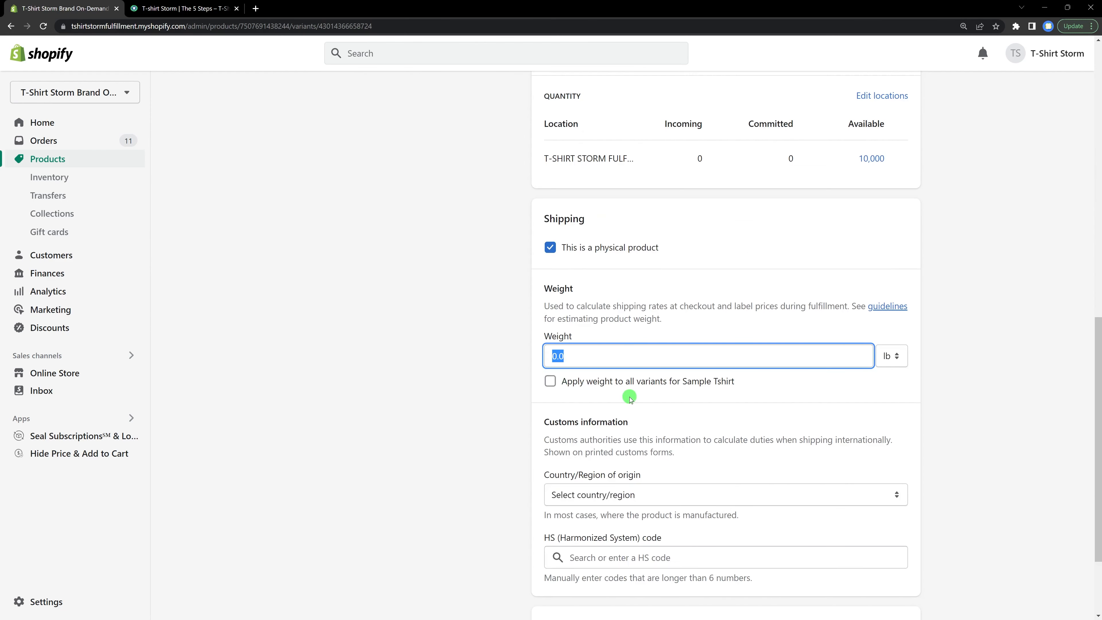
{"action": "type", "text": "6"}
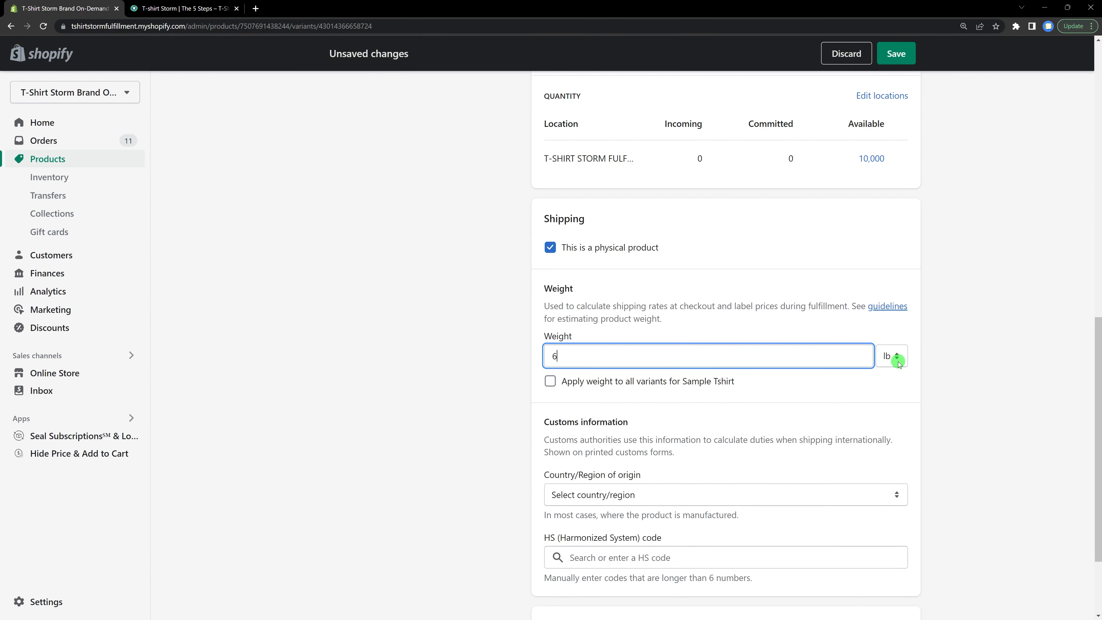
{"action": "left_click", "coordinate": [897, 361]}
{"action": "left_click", "coordinate": [885, 388]}
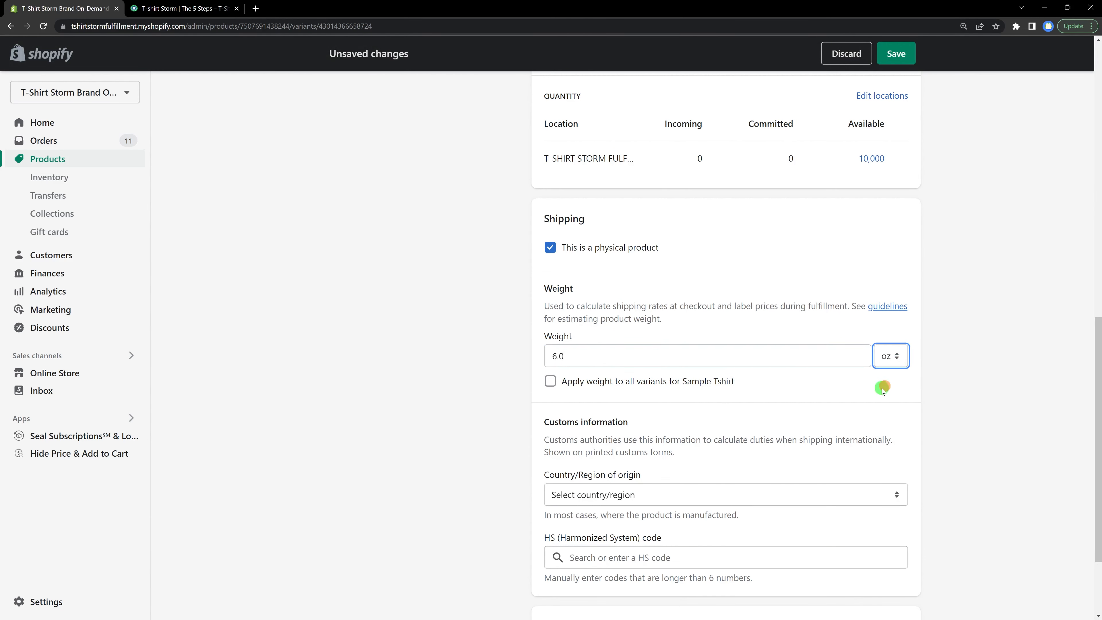
{"action": "left_click", "coordinate": [896, 54]}
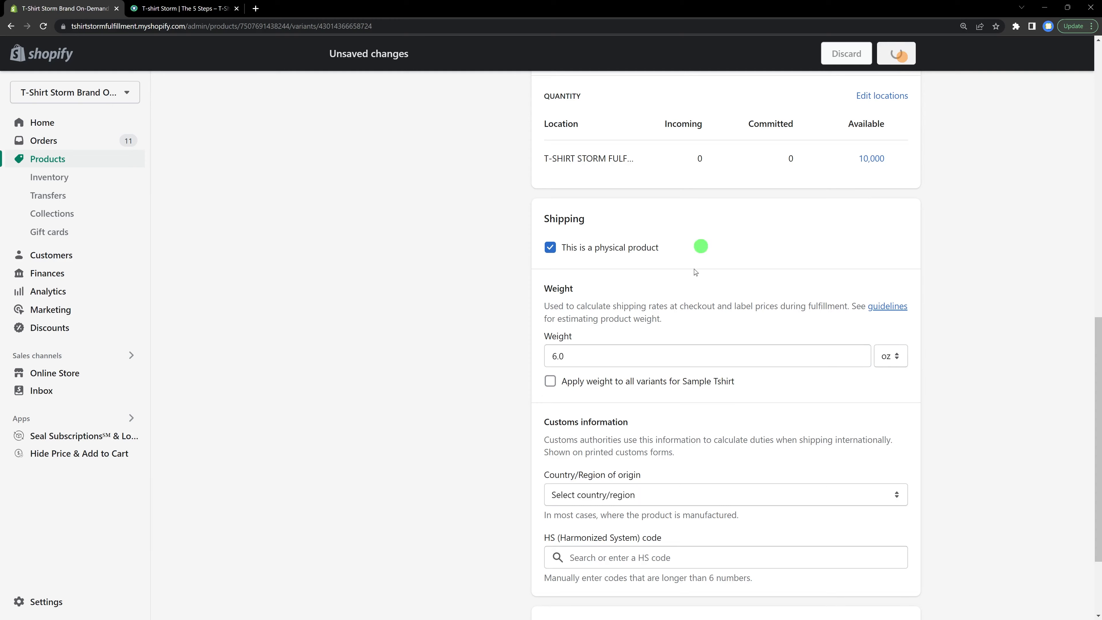
Step: Switch to the Medium variant, set its weight to 7 oz and save it
{"action": "scroll", "coordinate": [677, 334], "scroll_direction": "up", "scroll_amount": 12}
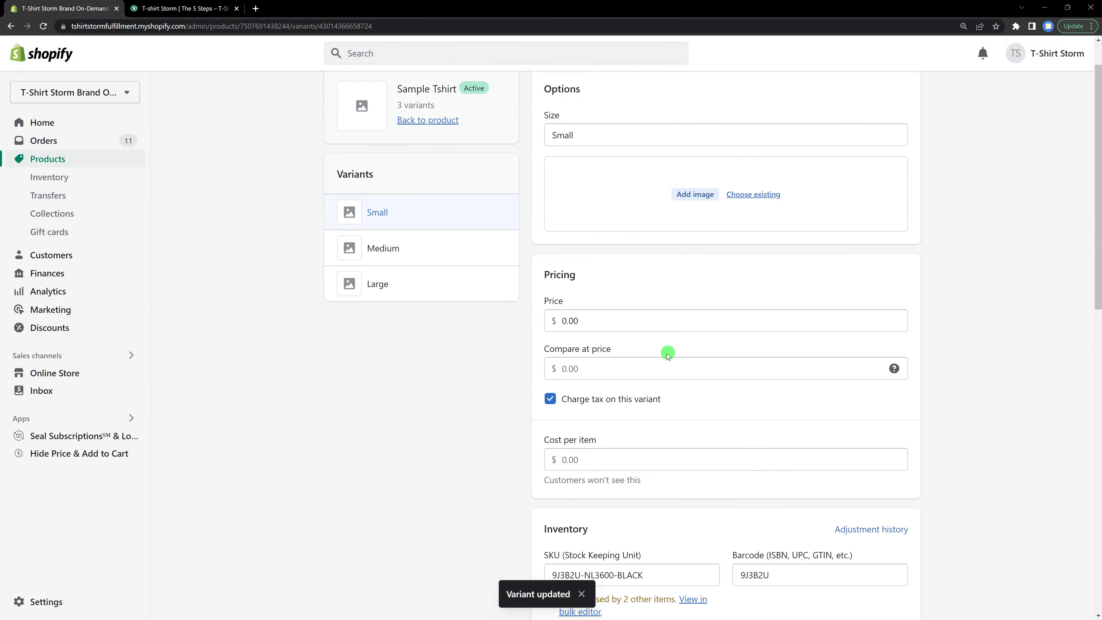
{"action": "left_click", "coordinate": [460, 256]}
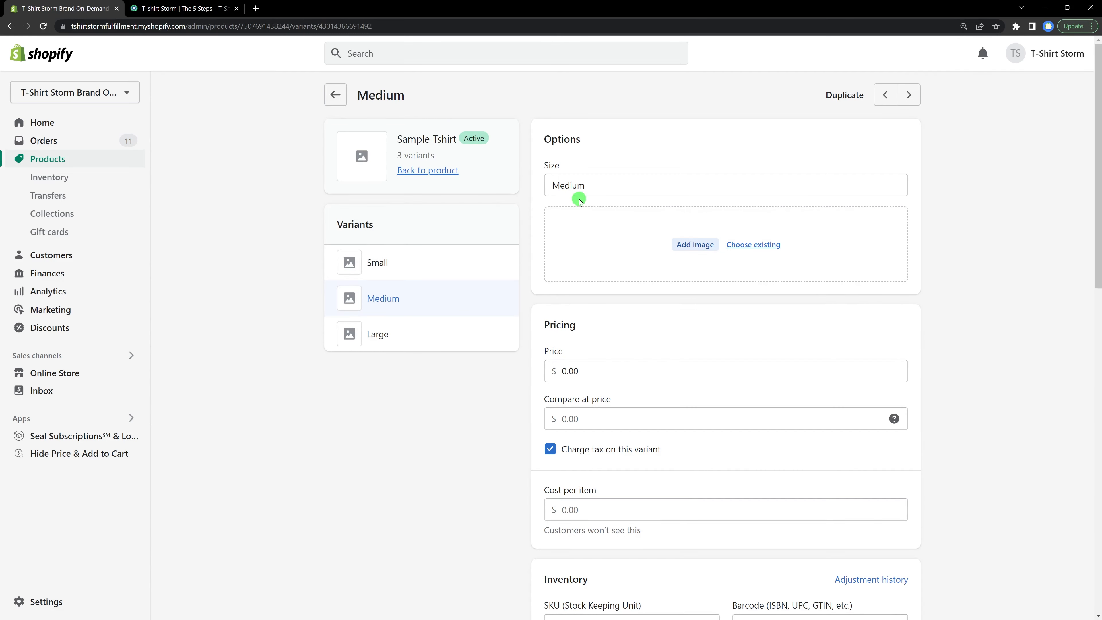
{"action": "scroll", "coordinate": [579, 200], "scroll_direction": "down", "scroll_amount": 15}
{"action": "left_click", "coordinate": [603, 352]}
{"action": "type", "text": "7"}
{"action": "left_click", "coordinate": [885, 356]}
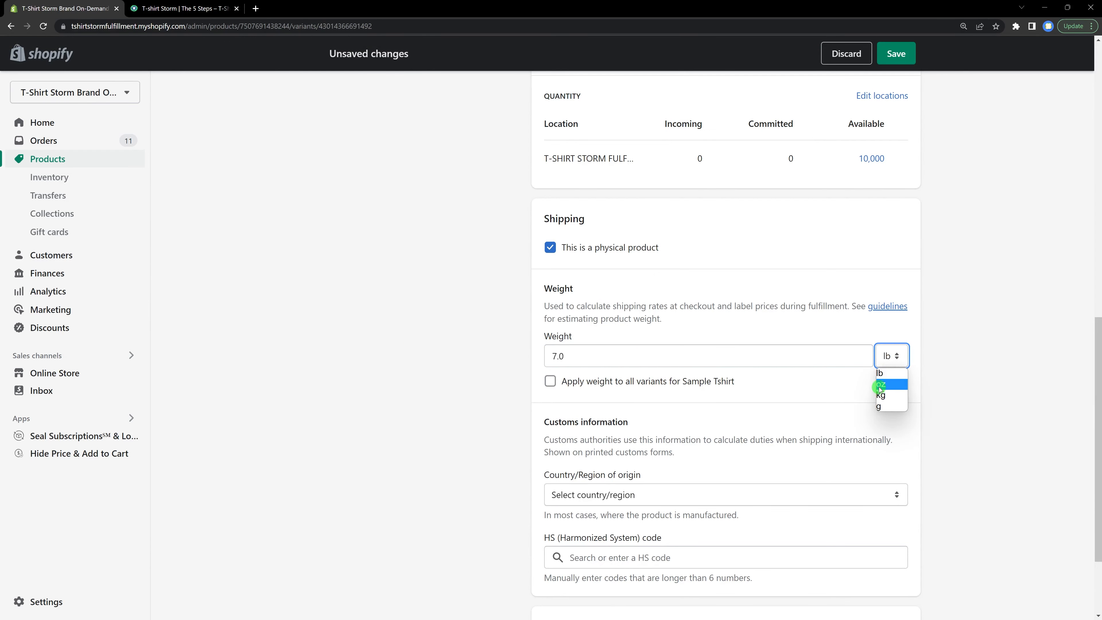
{"action": "left_click", "coordinate": [880, 385]}
{"action": "left_click", "coordinate": [895, 53]}
Step: Switch to the Large variant, set its weight to 8 oz and save it
{"action": "scroll", "coordinate": [586, 282], "scroll_direction": "up", "scroll_amount": 6}
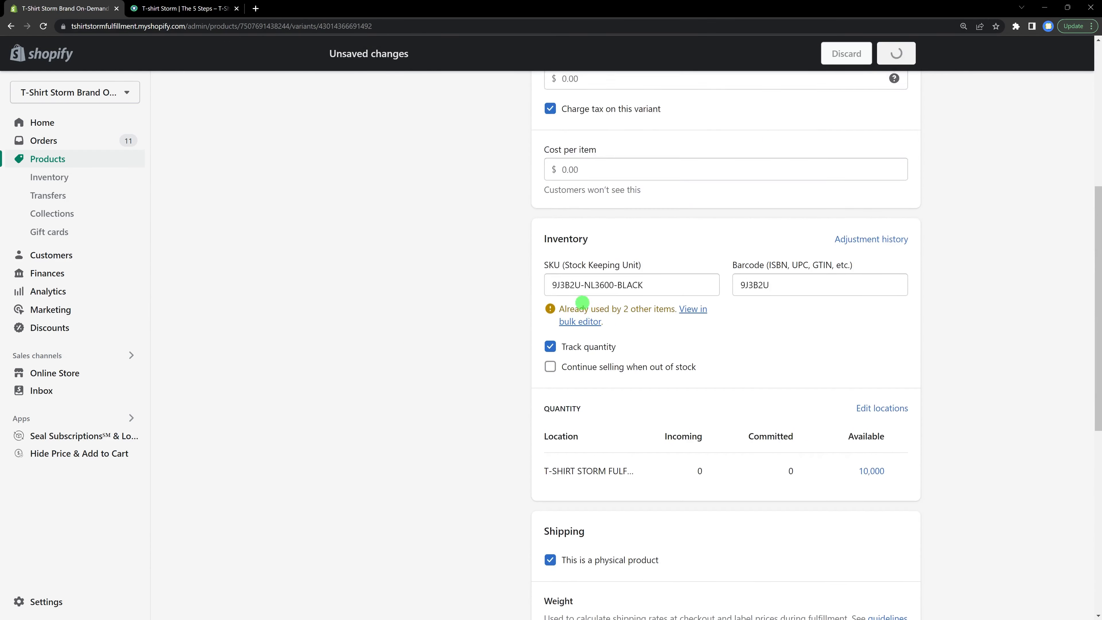
{"action": "scroll", "coordinate": [563, 313], "scroll_direction": "up", "scroll_amount": 5}
{"action": "left_click", "coordinate": [445, 291]}
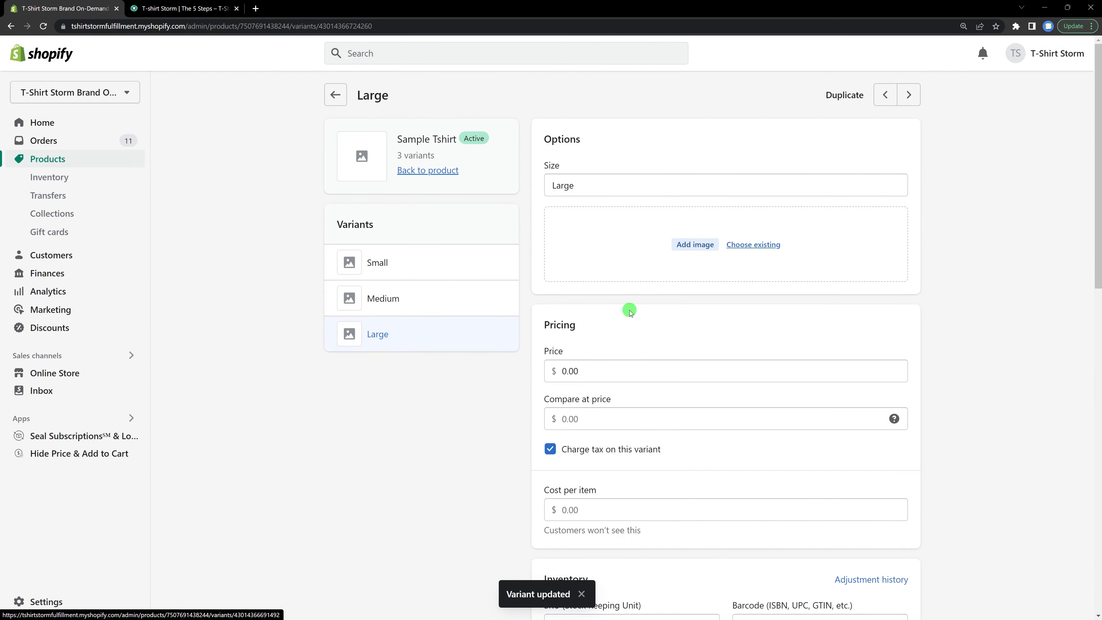
{"action": "scroll", "coordinate": [630, 312], "scroll_direction": "down", "scroll_amount": 15}
{"action": "left_click", "coordinate": [592, 242]}
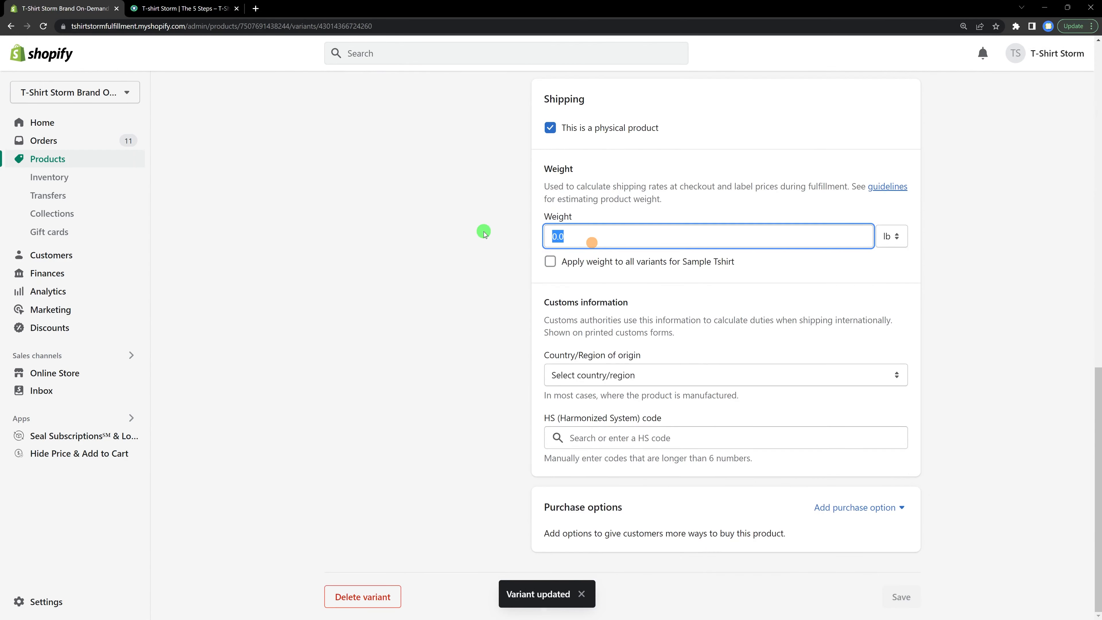
{"action": "type", "text": "8"}
{"action": "left_click", "coordinate": [890, 236]}
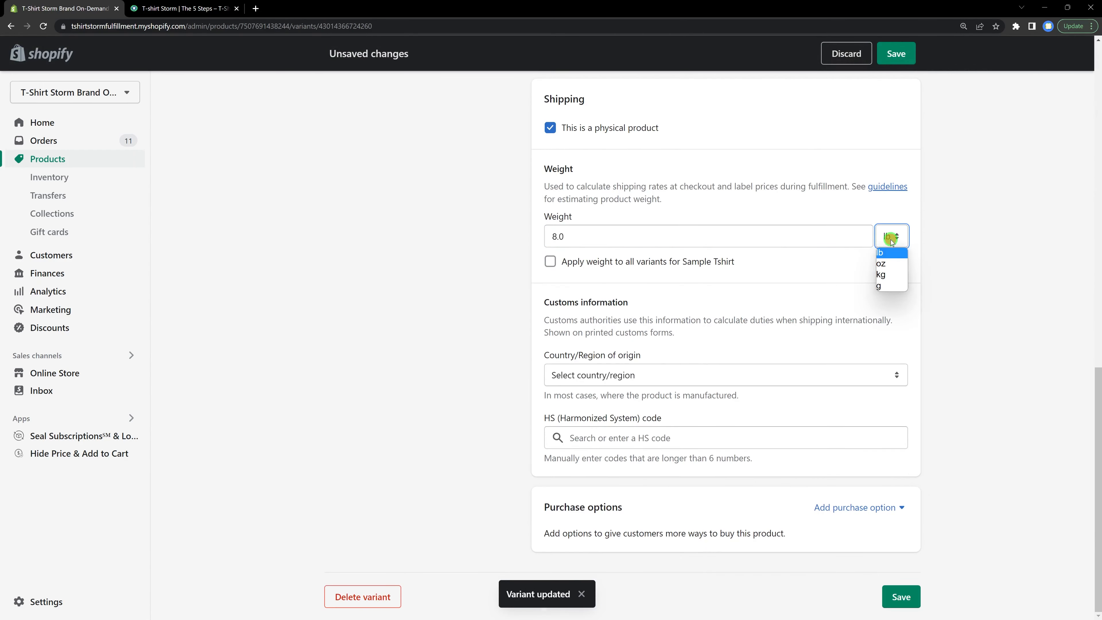
{"action": "left_click", "coordinate": [883, 264]}
{"action": "left_click", "coordinate": [895, 55]}
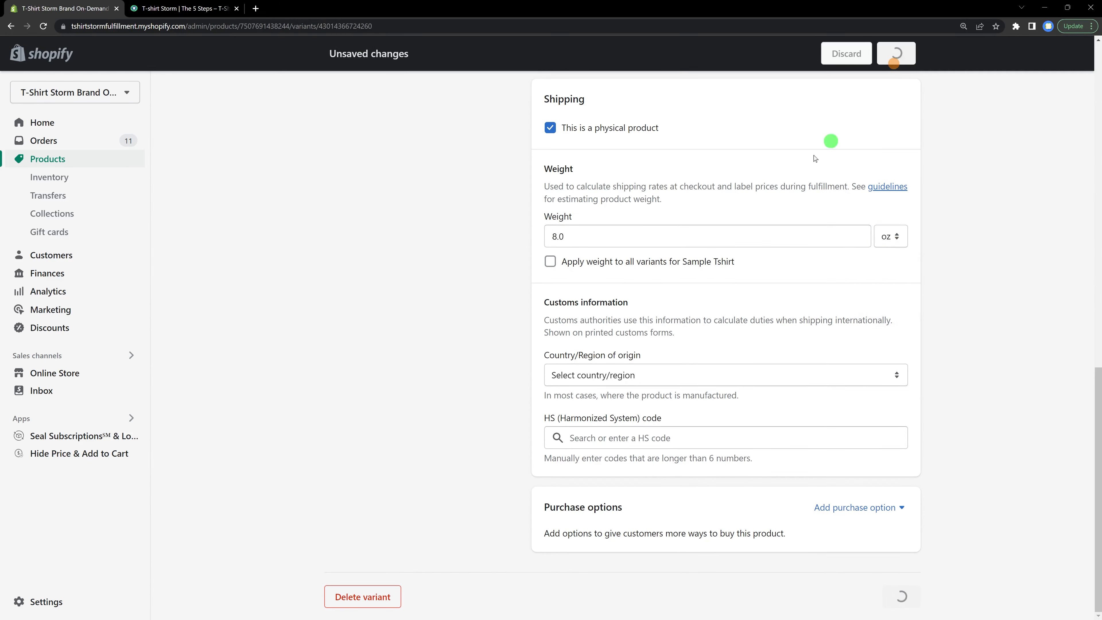
Step: Go back to the Sample Tshirt product page and open the store settings
{"action": "scroll", "coordinate": [676, 306], "scroll_direction": "up", "scroll_amount": 10}
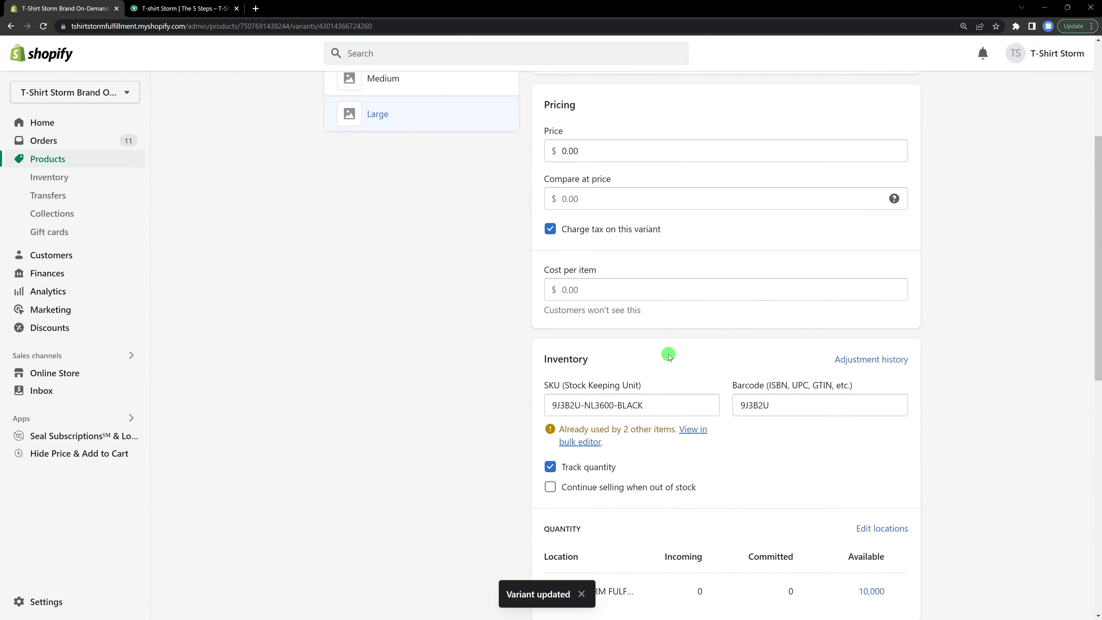
{"action": "scroll", "coordinate": [668, 355], "scroll_direction": "up", "scroll_amount": 5}
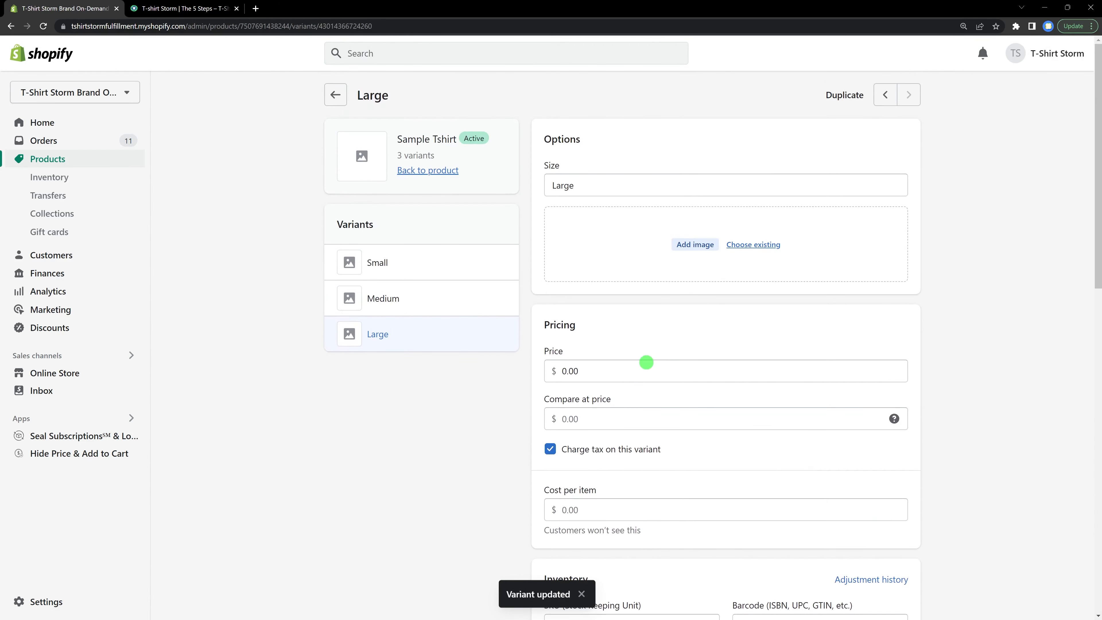
{"action": "left_click", "coordinate": [341, 101]}
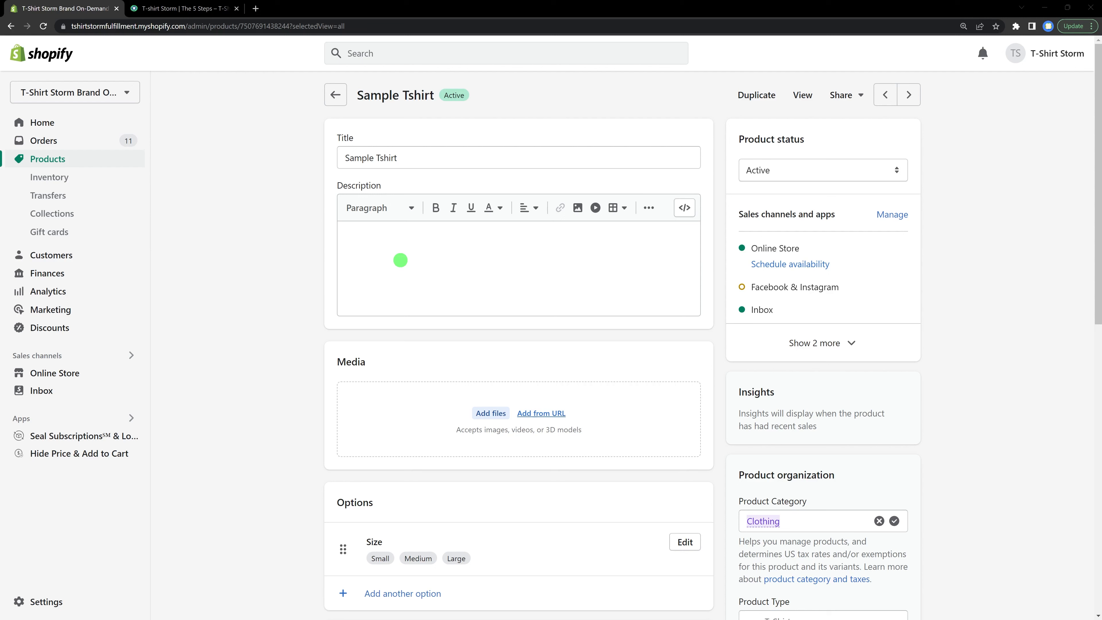
{"action": "left_click", "coordinate": [50, 602]}
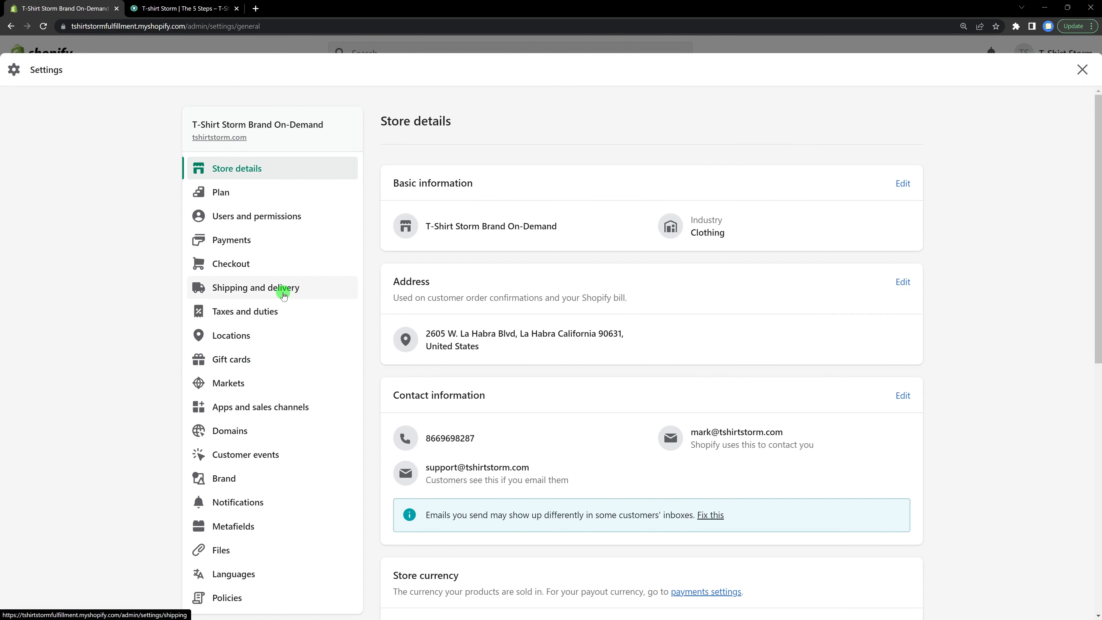
Step: Add a USPS carrier-calculated rate with First Class Package and Priority Mail to the United States zone of the general shipping profile
{"action": "left_click", "coordinate": [284, 294]}
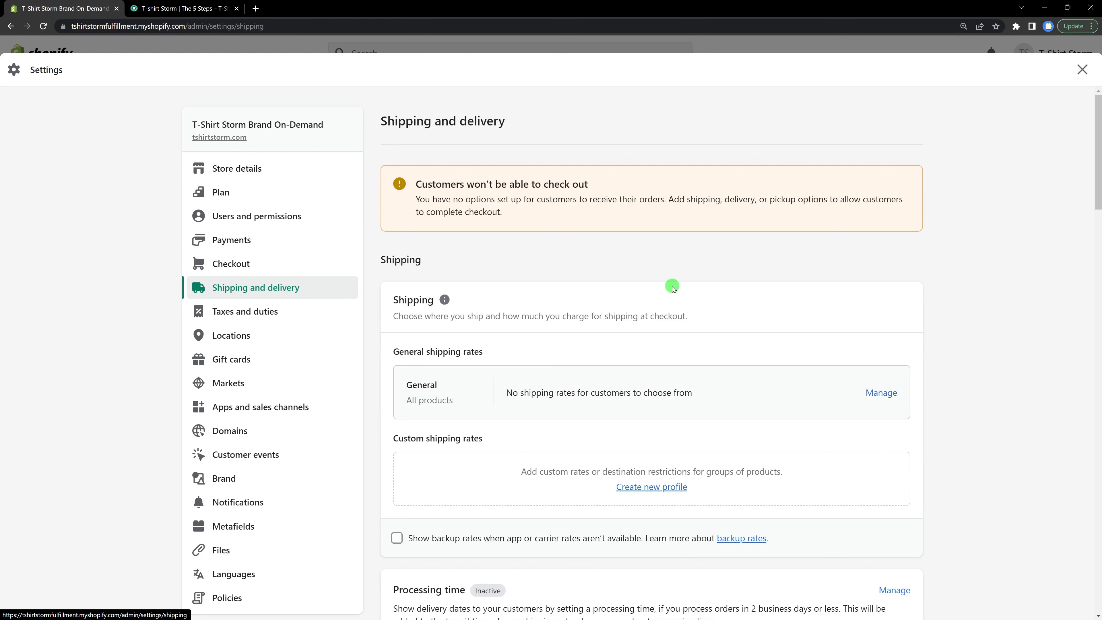
{"action": "scroll", "coordinate": [672, 289], "scroll_direction": "down", "scroll_amount": 2}
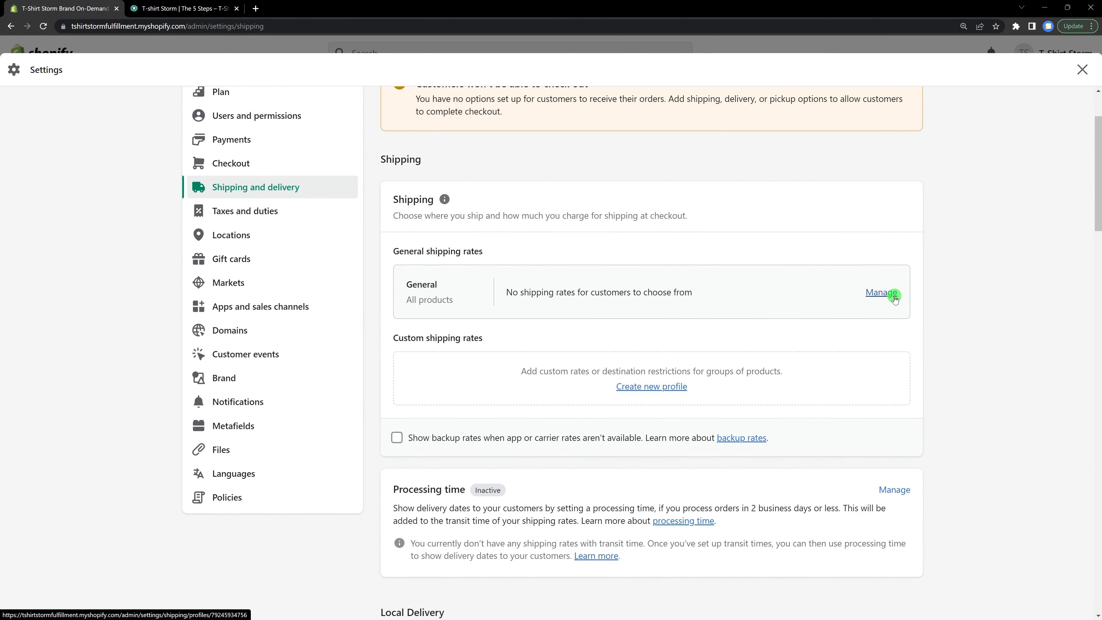
{"action": "left_click", "coordinate": [879, 294]}
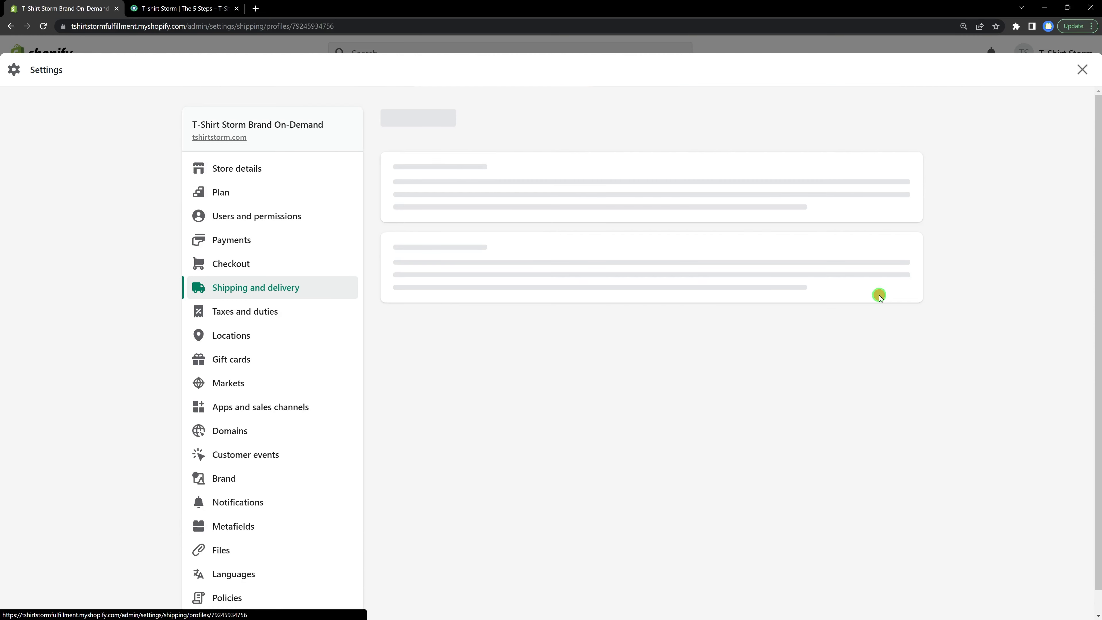
{"action": "scroll", "coordinate": [876, 297], "scroll_direction": "down", "scroll_amount": 8}
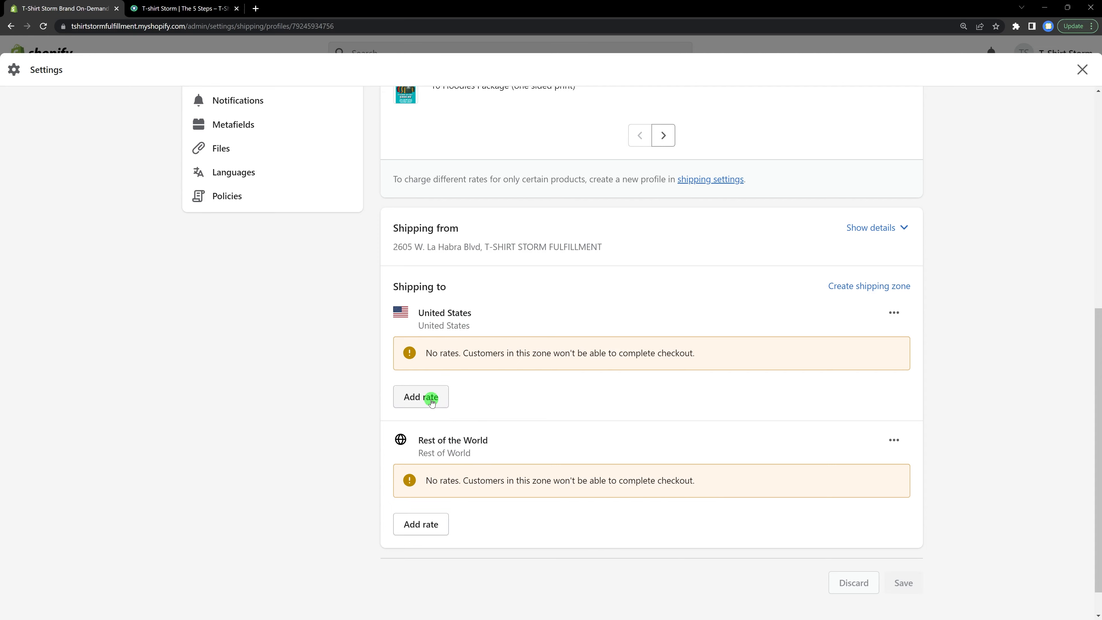
{"action": "left_click", "coordinate": [431, 402]}
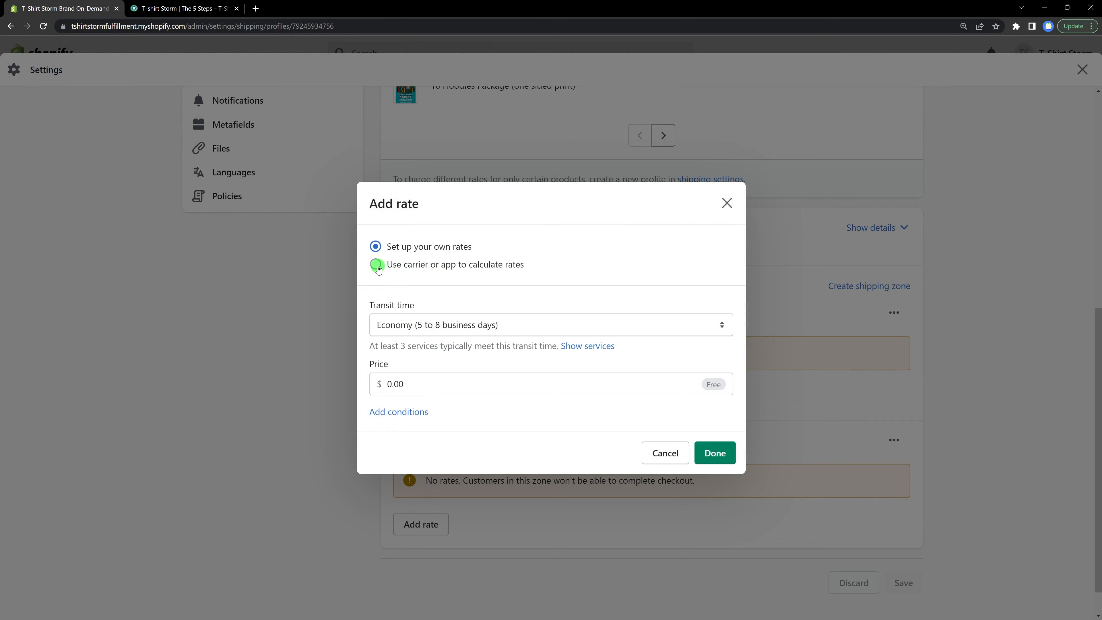
{"action": "left_click", "coordinate": [376, 265]}
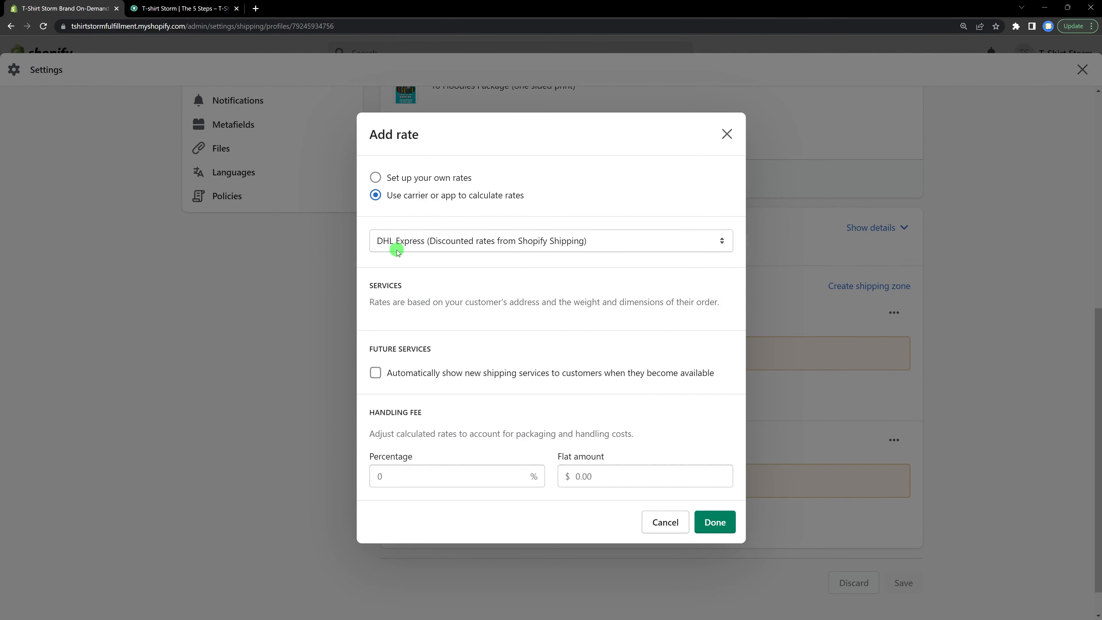
{"action": "left_click", "coordinate": [400, 247]}
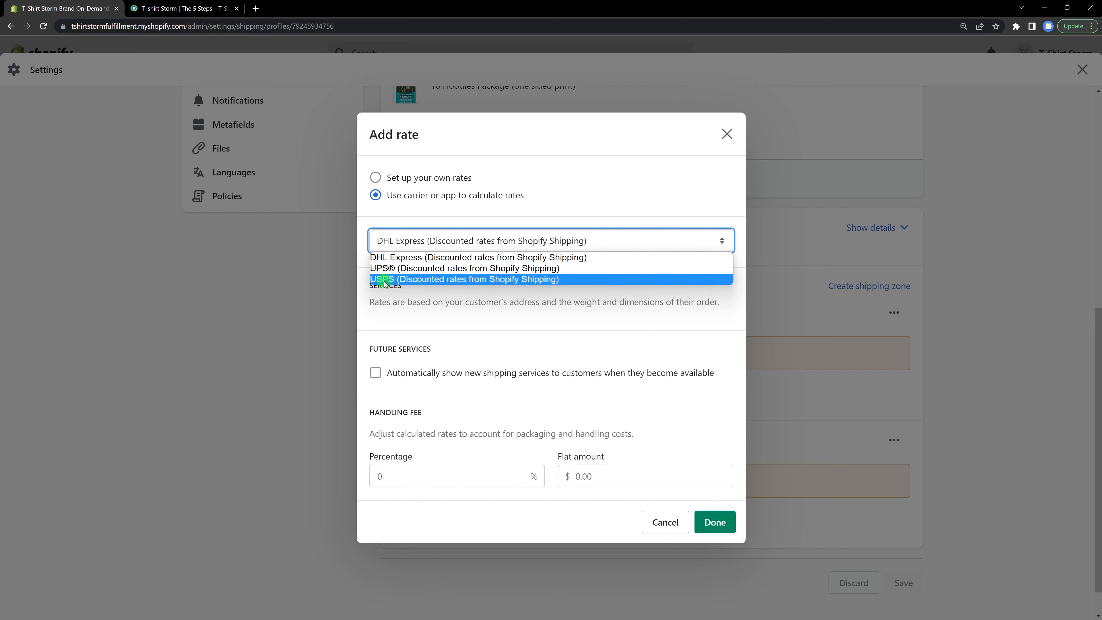
{"action": "left_click", "coordinate": [396, 279]}
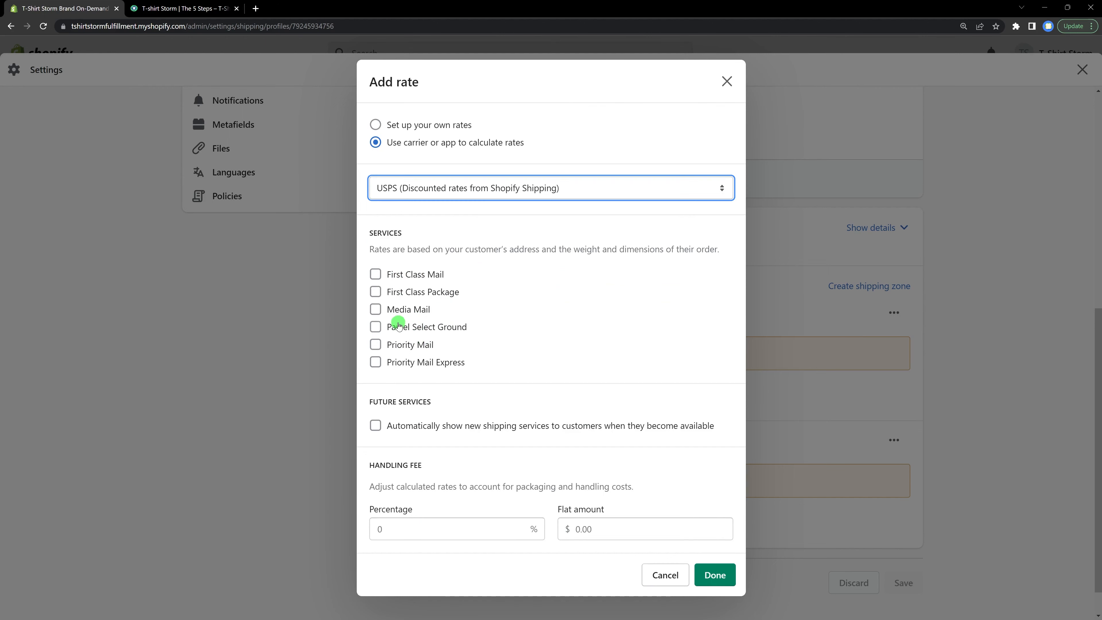
{"action": "left_click", "coordinate": [376, 292]}
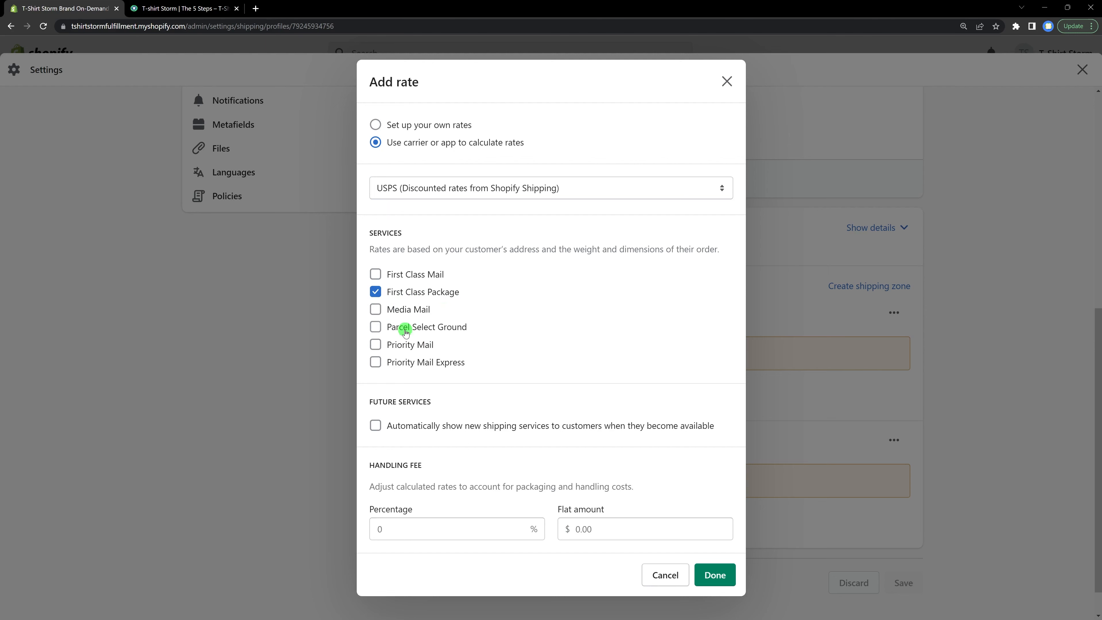
{"action": "left_click", "coordinate": [376, 345]}
{"action": "left_click", "coordinate": [719, 575]}
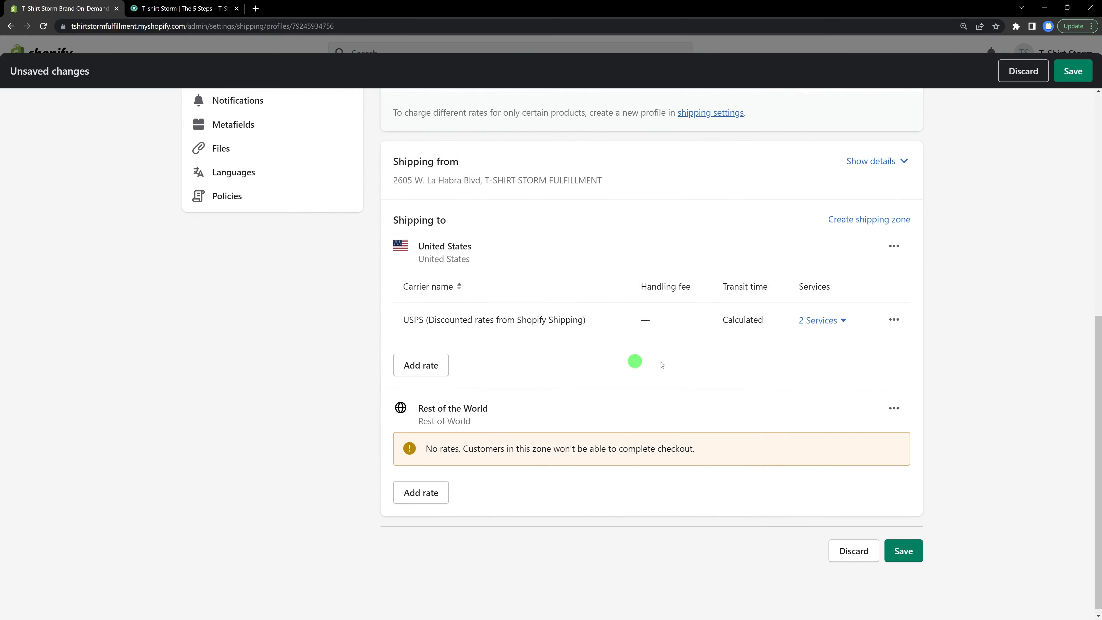
Step: Add a UPS carrier-calculated rate with UPS Worldwide Expedited, Worldwide Express and Standard to the Rest of the World zone, then save the profile
{"action": "left_click", "coordinate": [845, 323]}
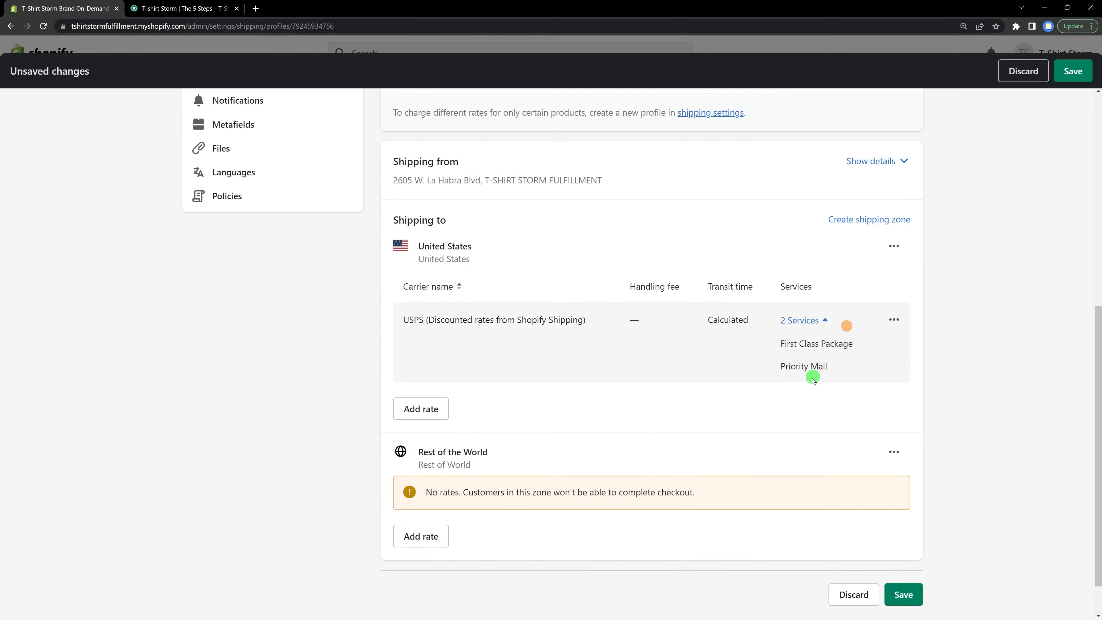
{"action": "scroll", "coordinate": [477, 491], "scroll_direction": "down", "scroll_amount": 1}
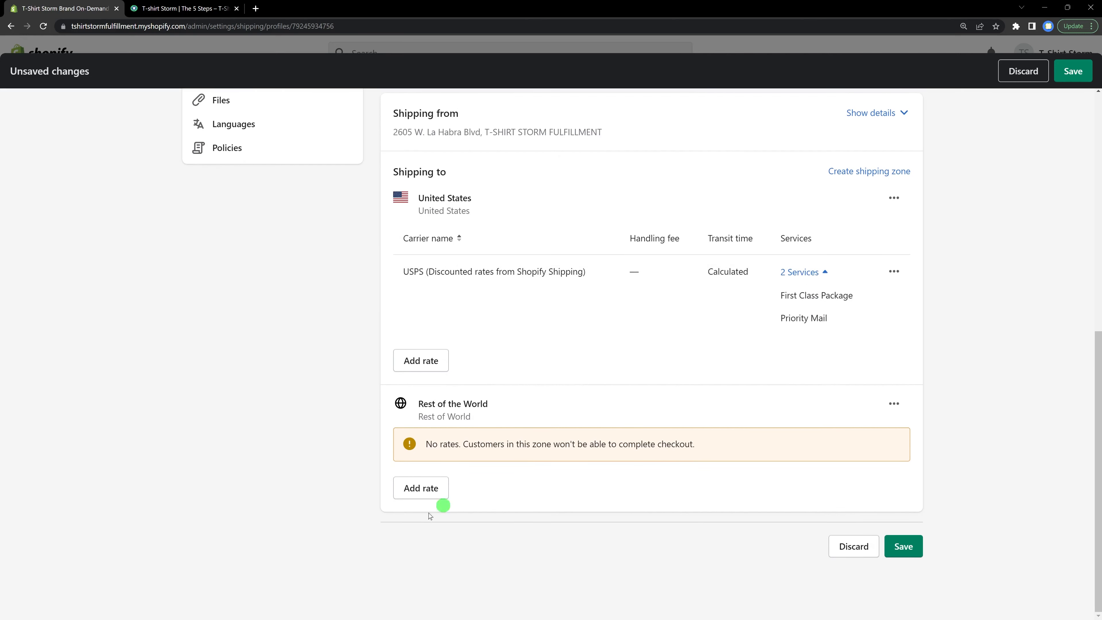
{"action": "left_click", "coordinate": [429, 491]}
{"action": "left_click", "coordinate": [377, 270]}
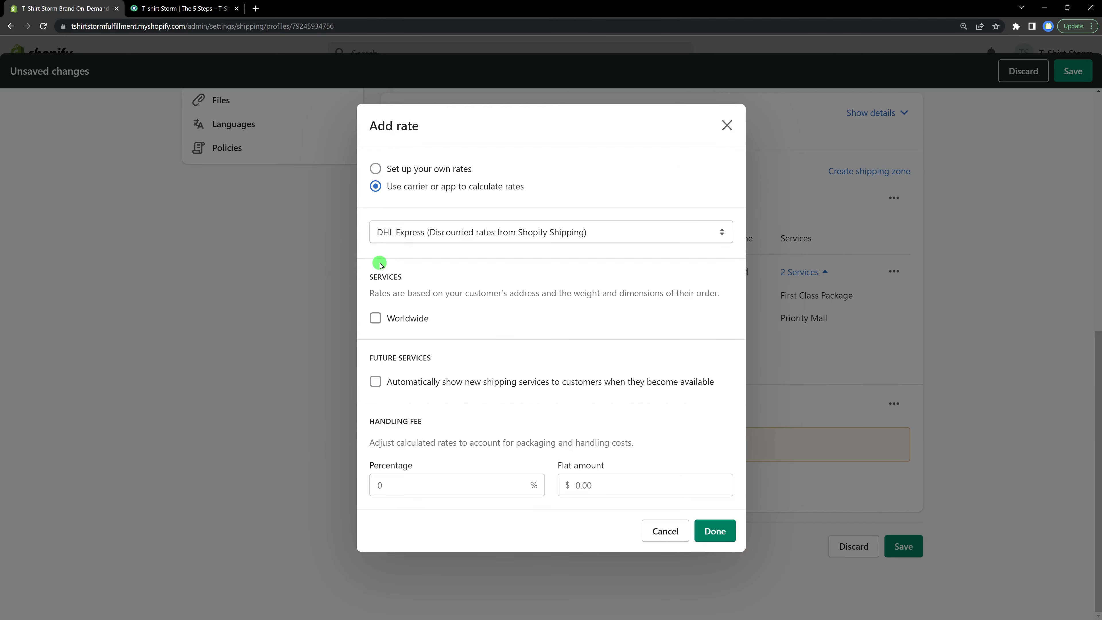
{"action": "left_click", "coordinate": [432, 239]}
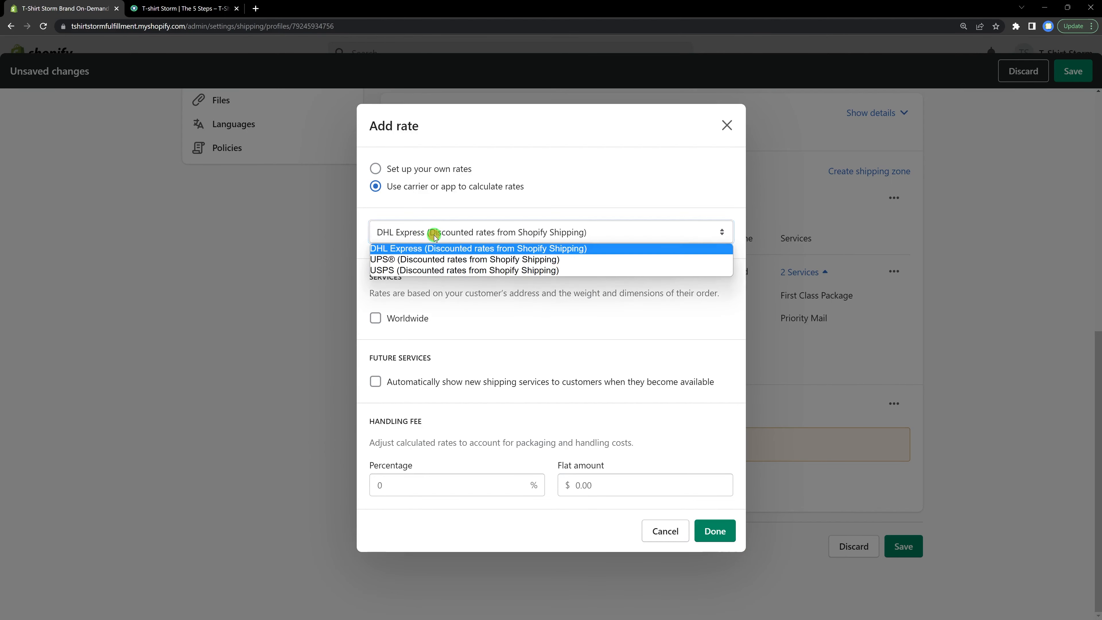
{"action": "left_click", "coordinate": [431, 259]}
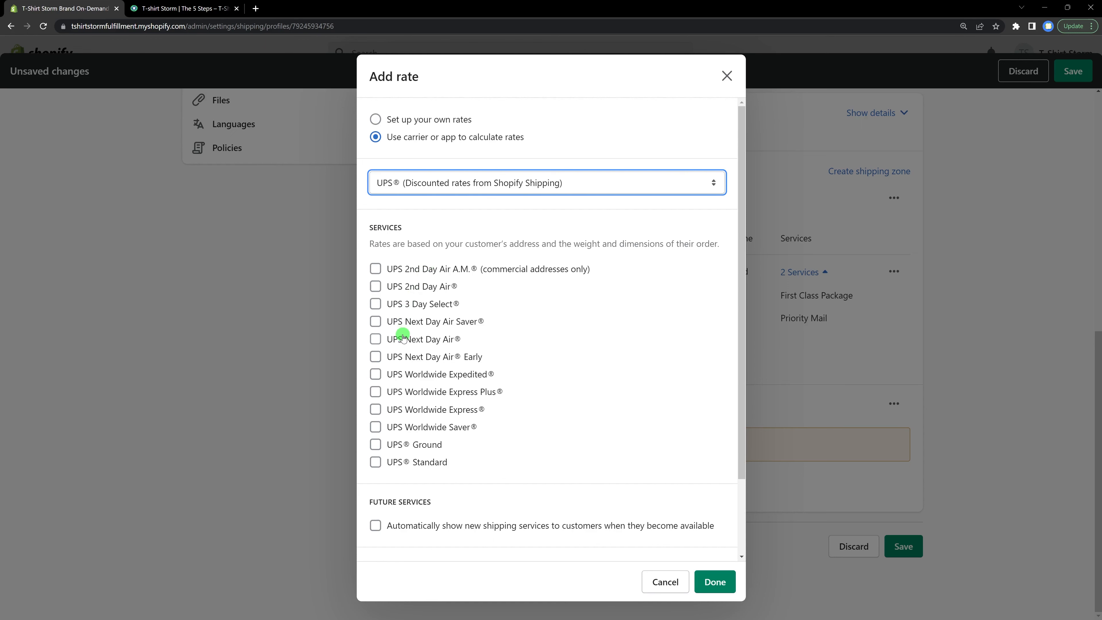
{"action": "left_click", "coordinate": [376, 463]}
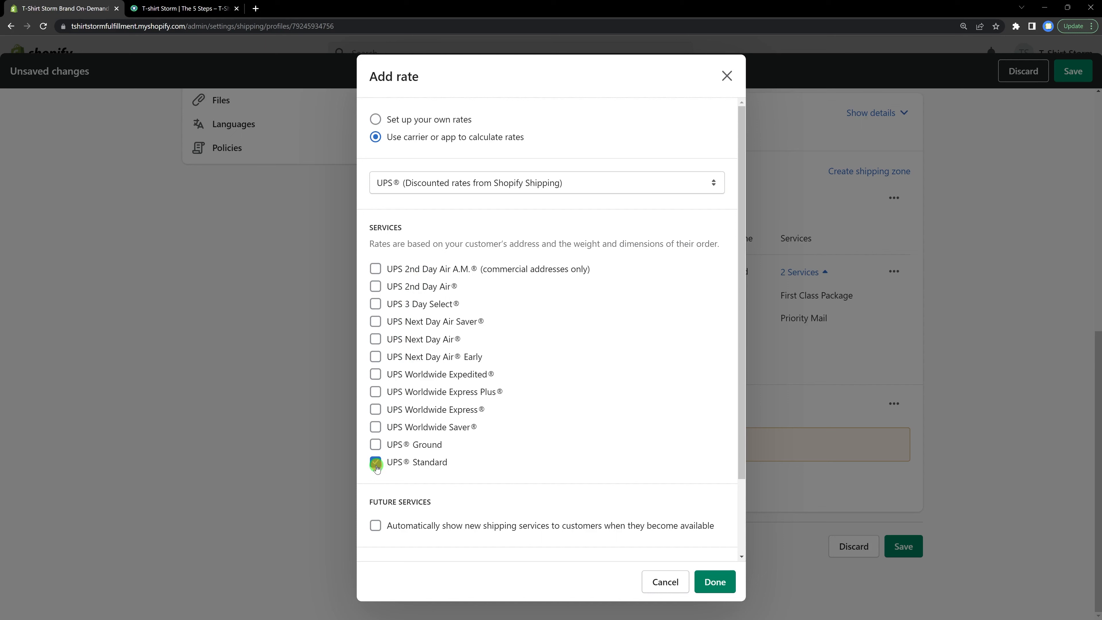
{"action": "left_click", "coordinate": [375, 410]}
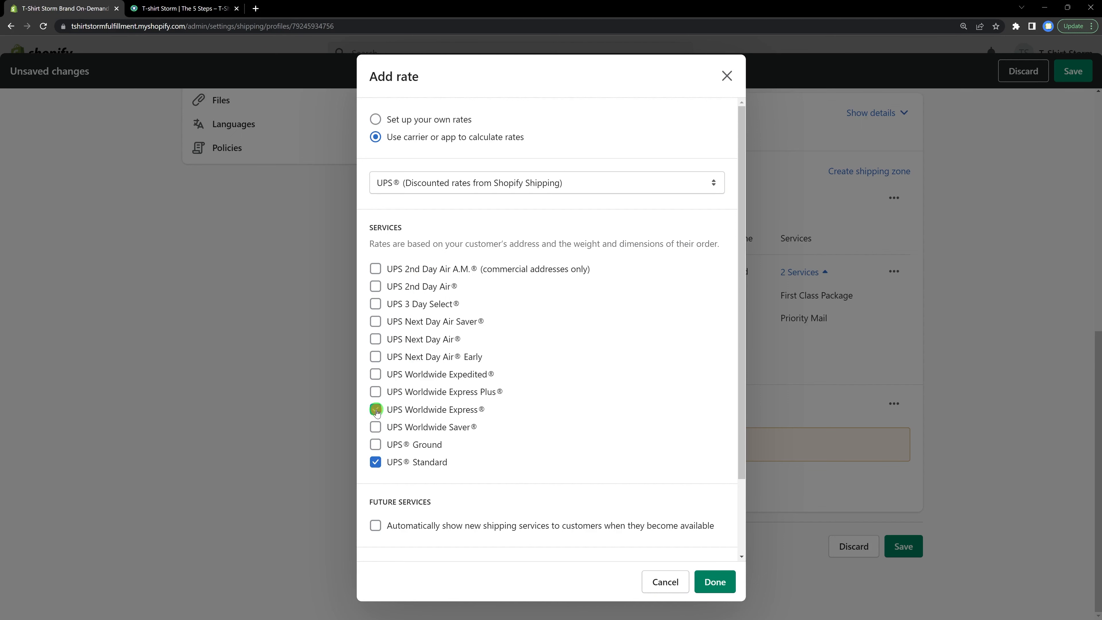
{"action": "left_click", "coordinate": [376, 376]}
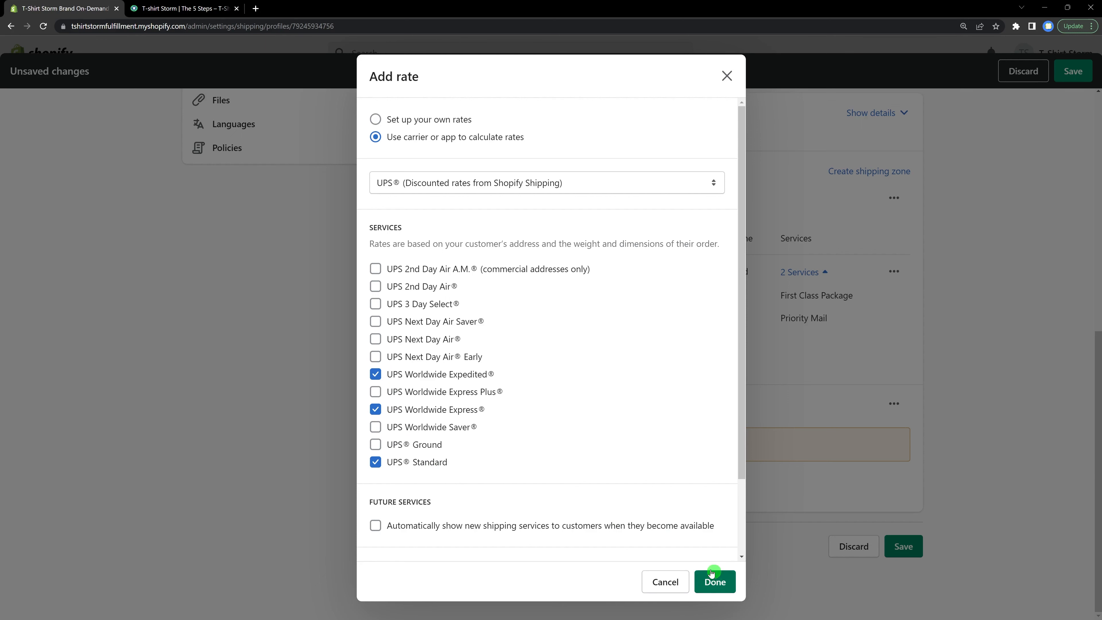
{"action": "left_click", "coordinate": [715, 580]}
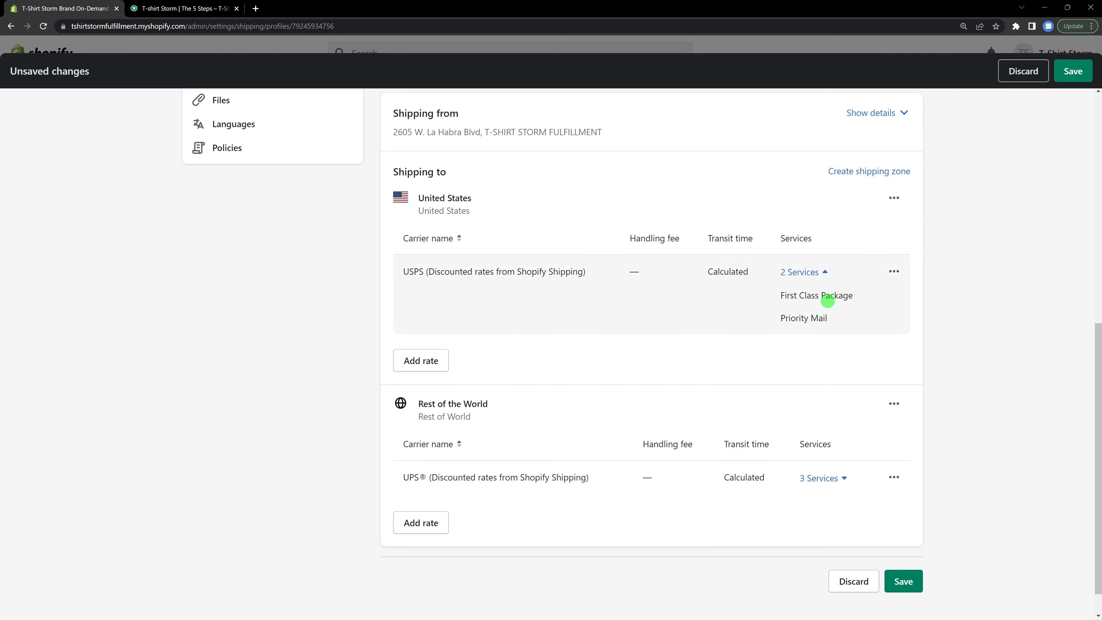
{"action": "left_click", "coordinate": [842, 478]}
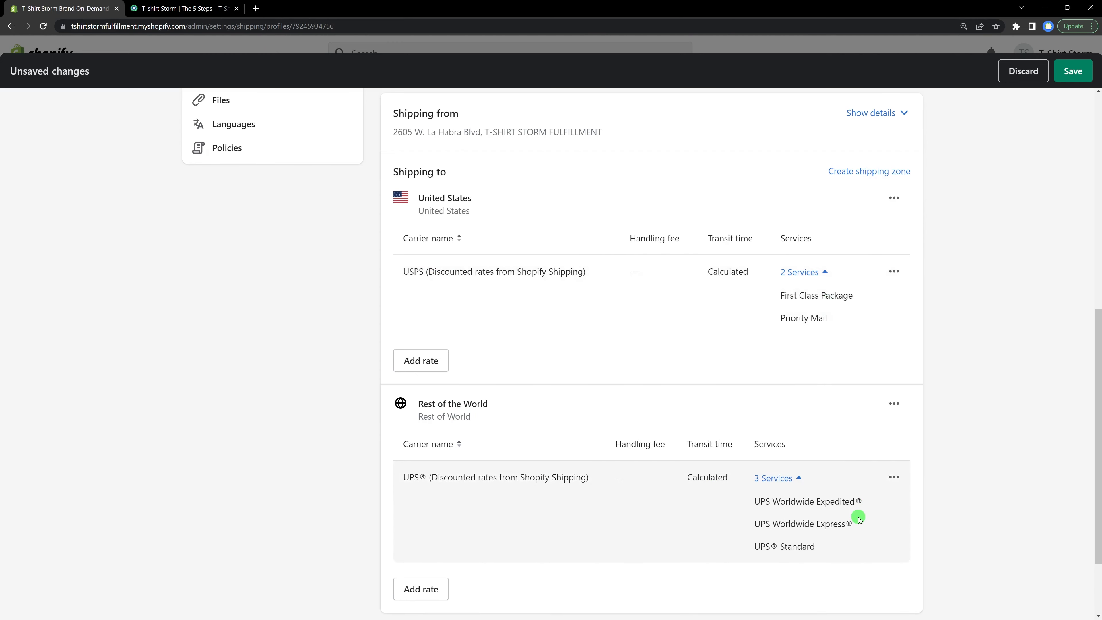
{"action": "left_click", "coordinate": [1079, 70]}
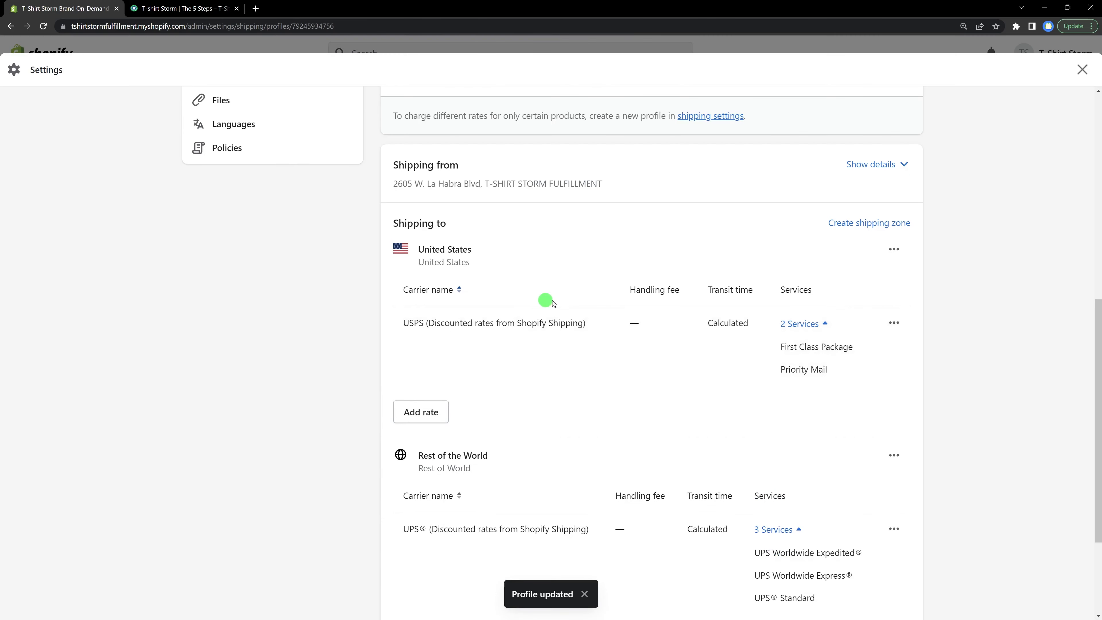
Step: Close the settings and set the Sample Tshirt's product status to Draft
{"action": "scroll", "coordinate": [587, 303], "scroll_direction": "up", "scroll_amount": 5}
{"action": "scroll", "coordinate": [587, 303], "scroll_direction": "up", "scroll_amount": 6}
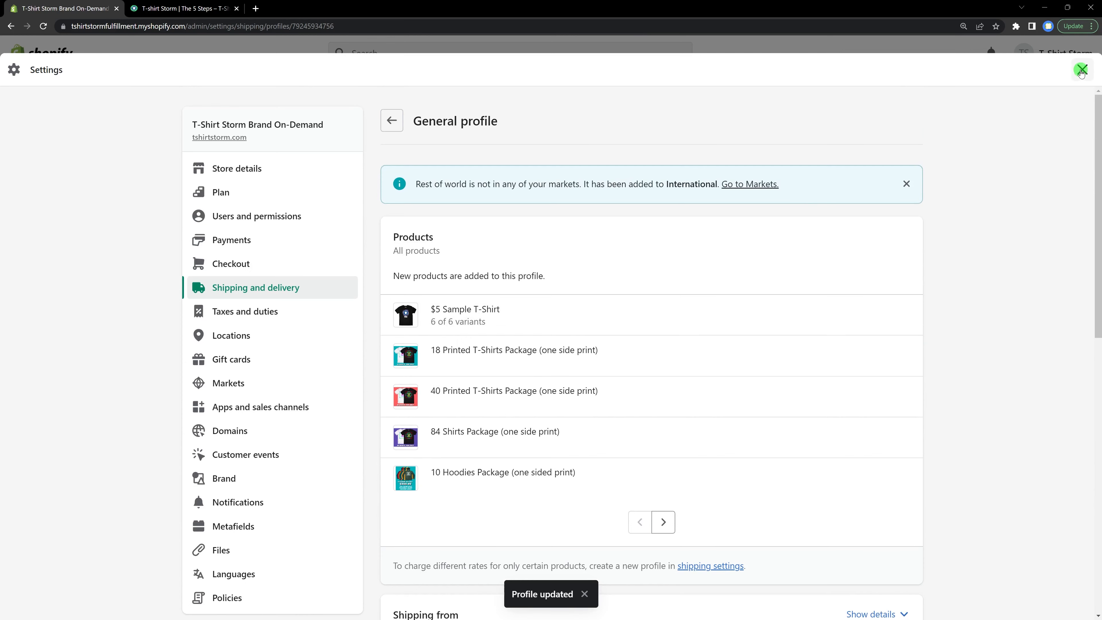
{"action": "left_click", "coordinate": [1080, 71]}
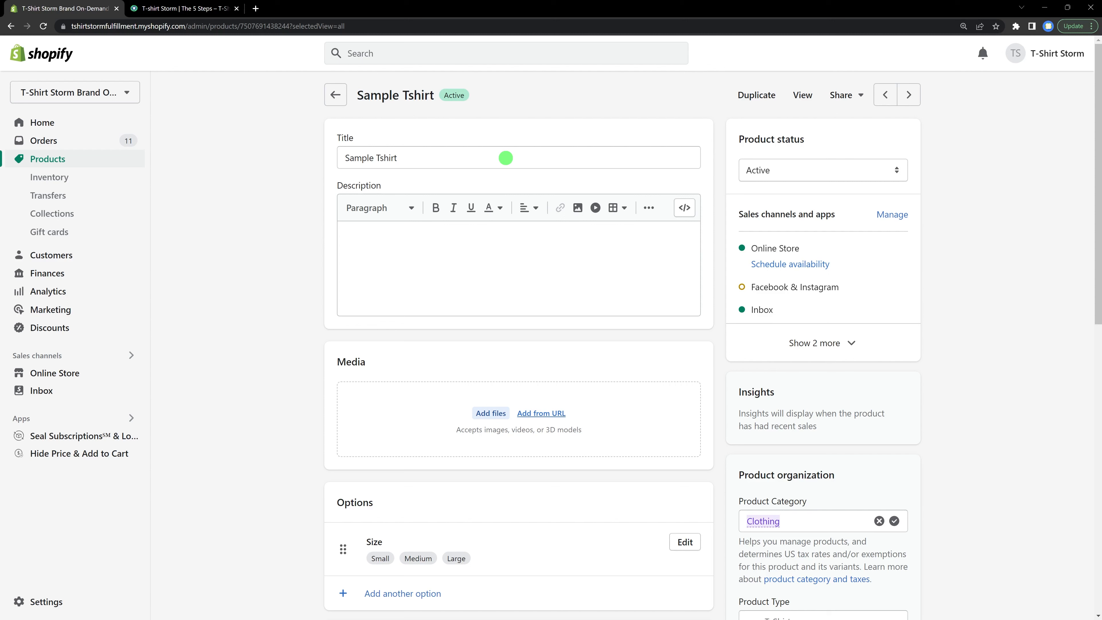
{"action": "left_click", "coordinate": [819, 169]}
{"action": "left_click", "coordinate": [794, 181]}
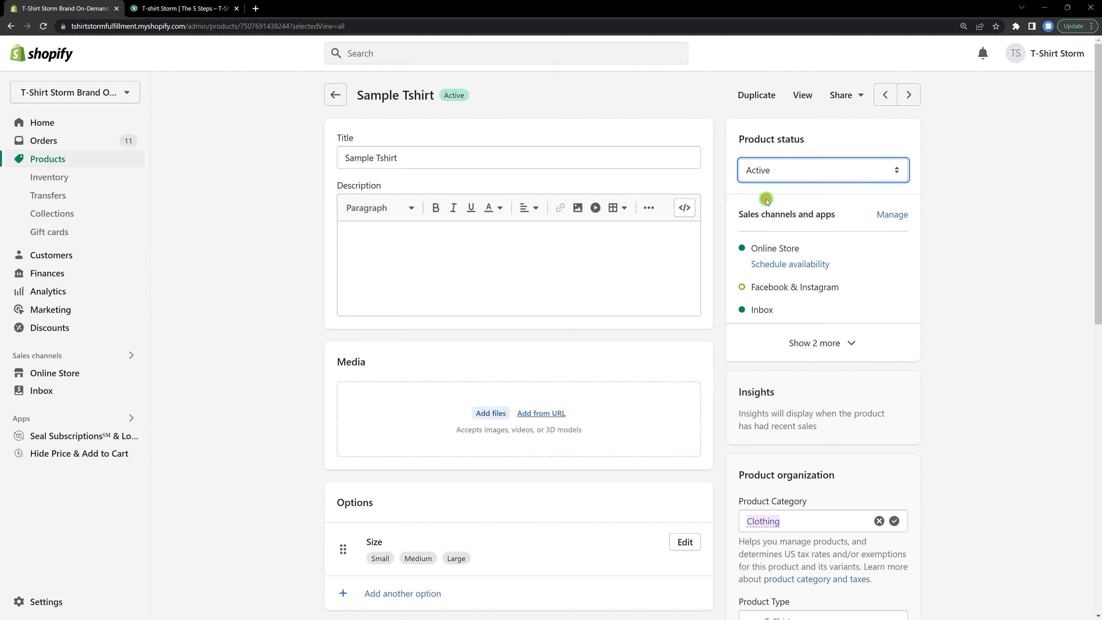
{"action": "left_click", "coordinate": [896, 53]}
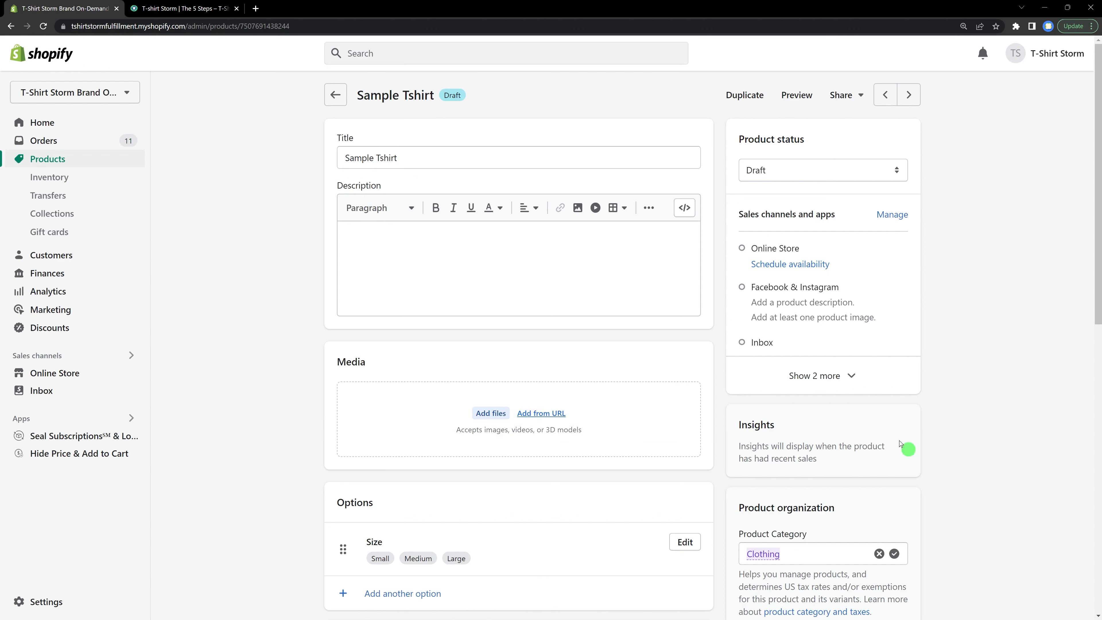
Step: Duplicate the product as TSHIRT STORM LOGO TEE, copying SKUs, barcodes and inventory quantities
{"action": "left_click", "coordinate": [740, 106]}
{"action": "left_click", "coordinate": [244, 234]}
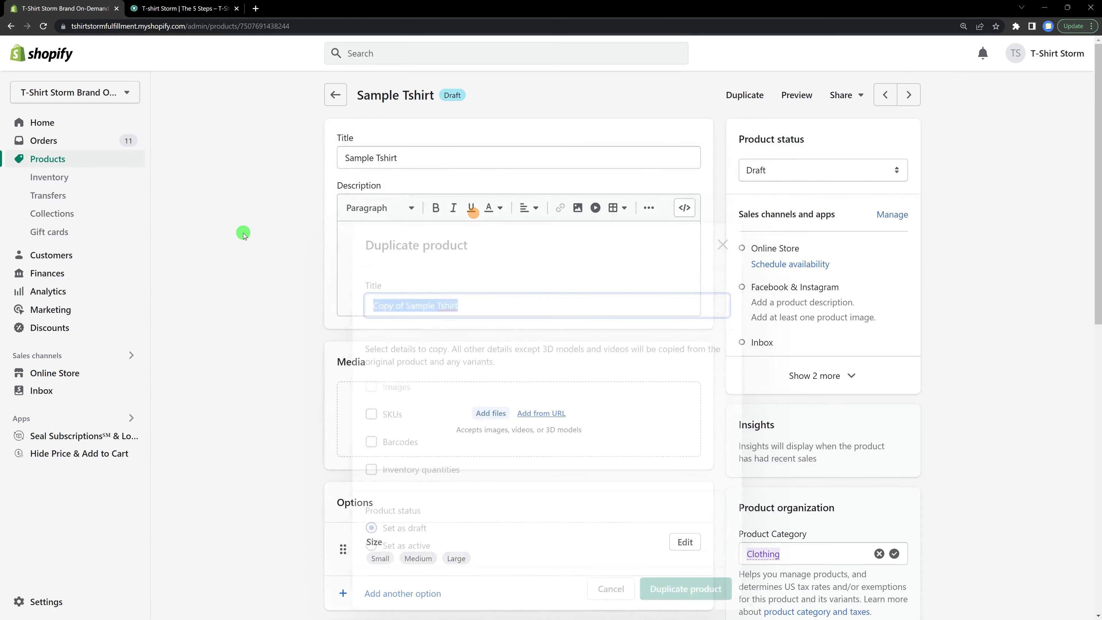
{"action": "left_click", "coordinate": [745, 95]}
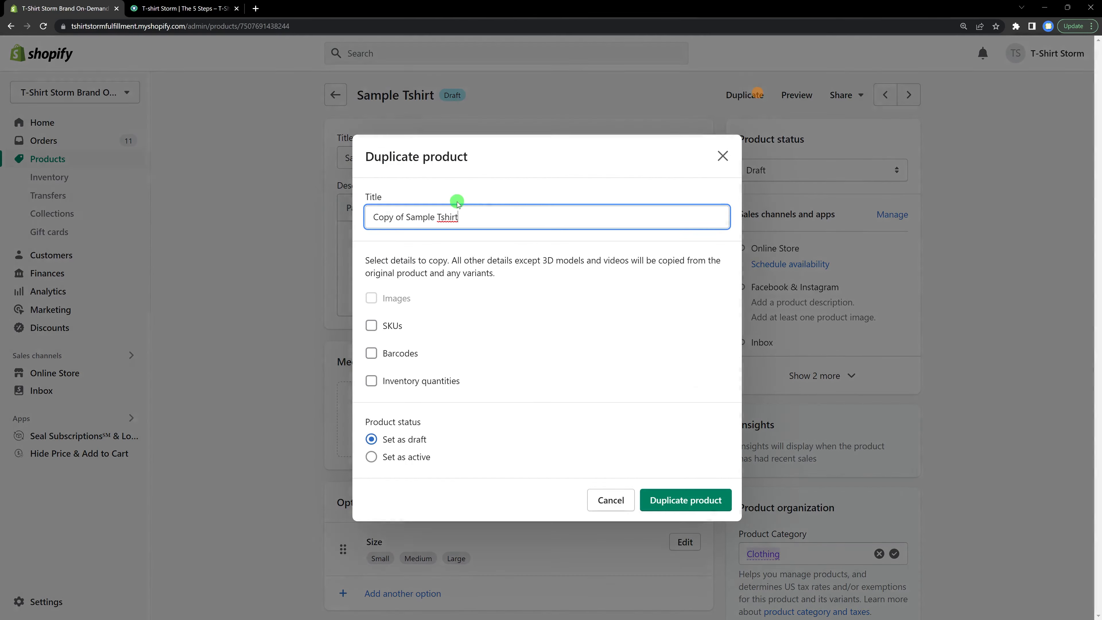
{"action": "left_click_drag", "start_coordinate": [479, 213], "coordinate": [370, 214]}
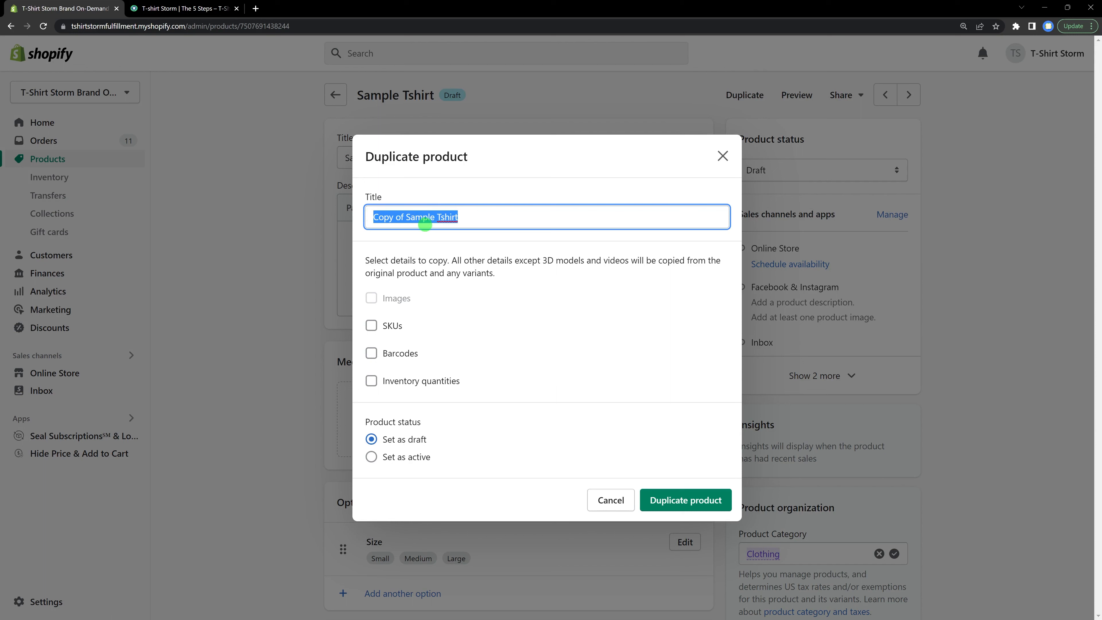
{"action": "type", "text": "tSHIRT STORM LOGO TEE"}
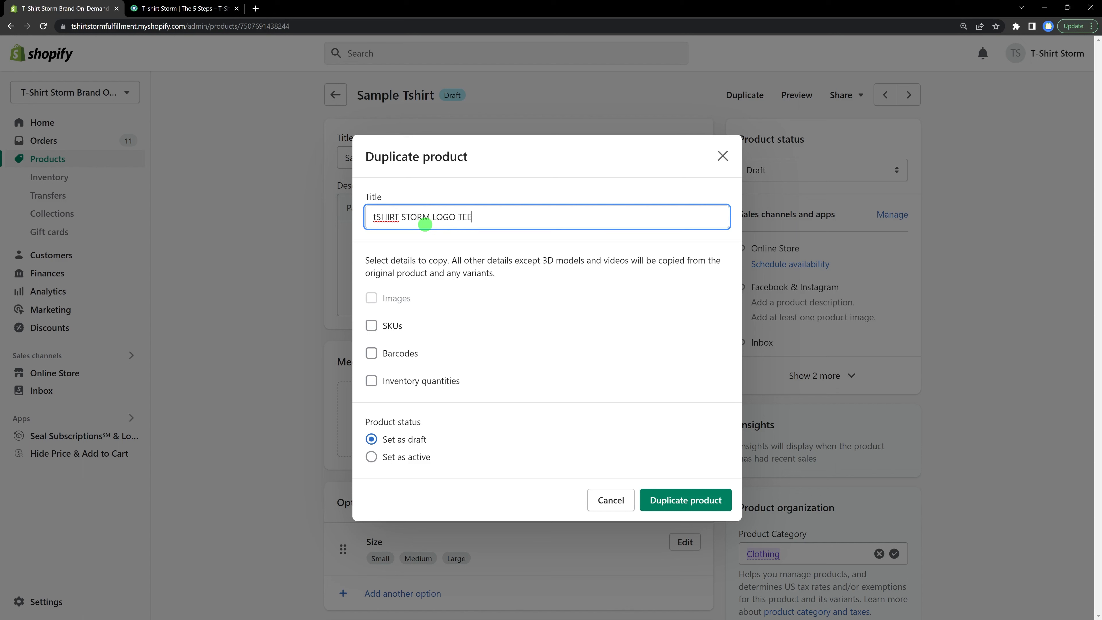
{"action": "left_click", "coordinate": [377, 217]}
{"action": "key", "text": "BackSpace"}
{"action": "type", "text": "T"}
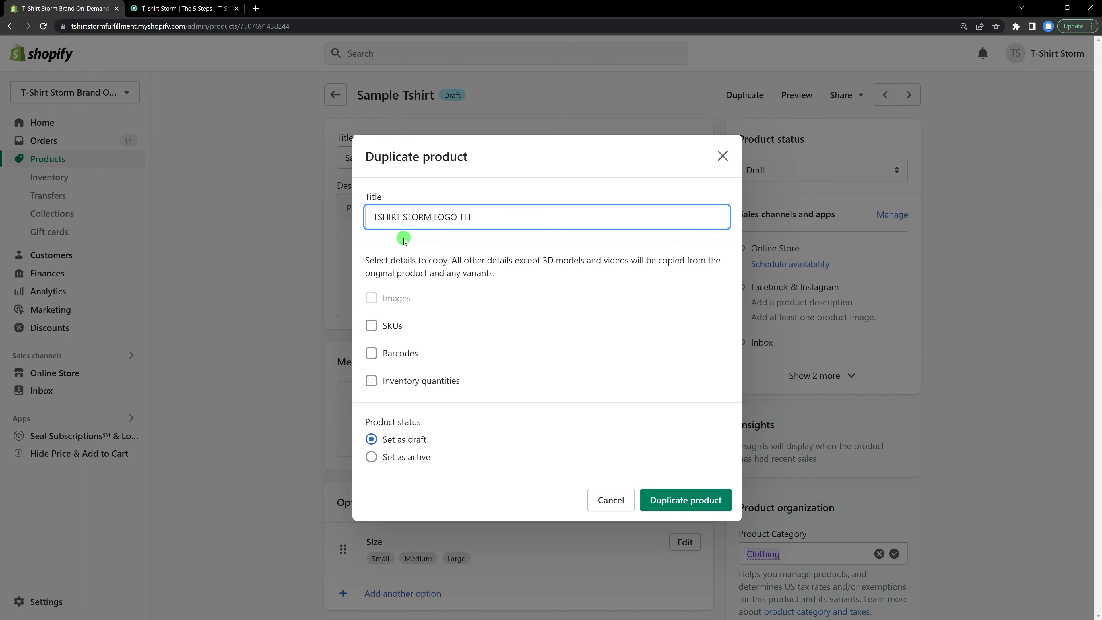
{"action": "left_click", "coordinate": [371, 325]}
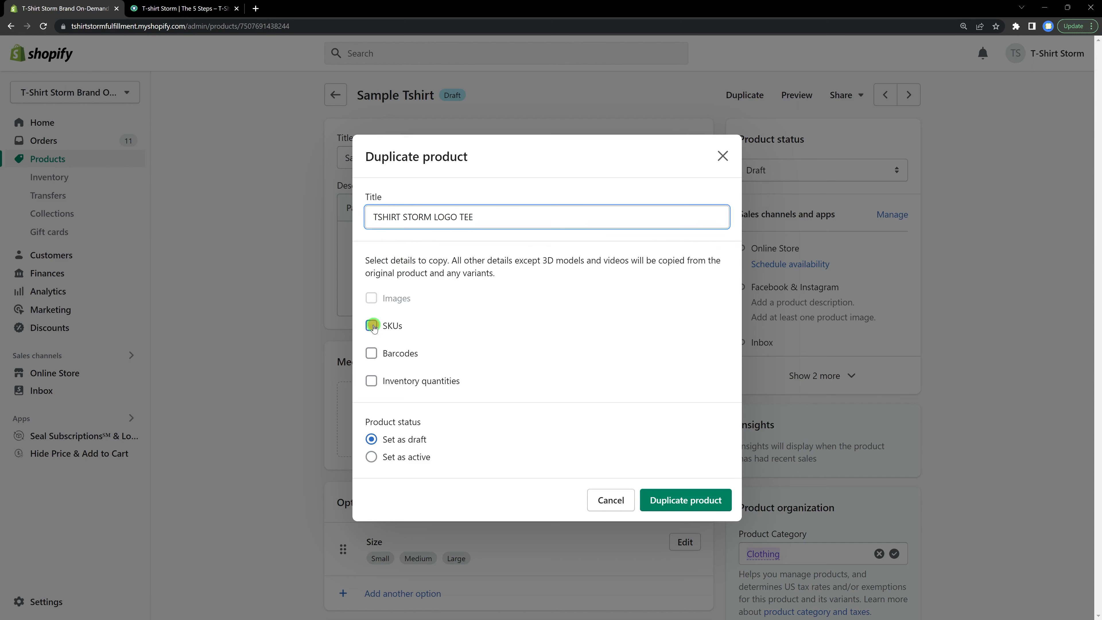
{"action": "left_click", "coordinate": [371, 353]}
{"action": "left_click", "coordinate": [371, 381]}
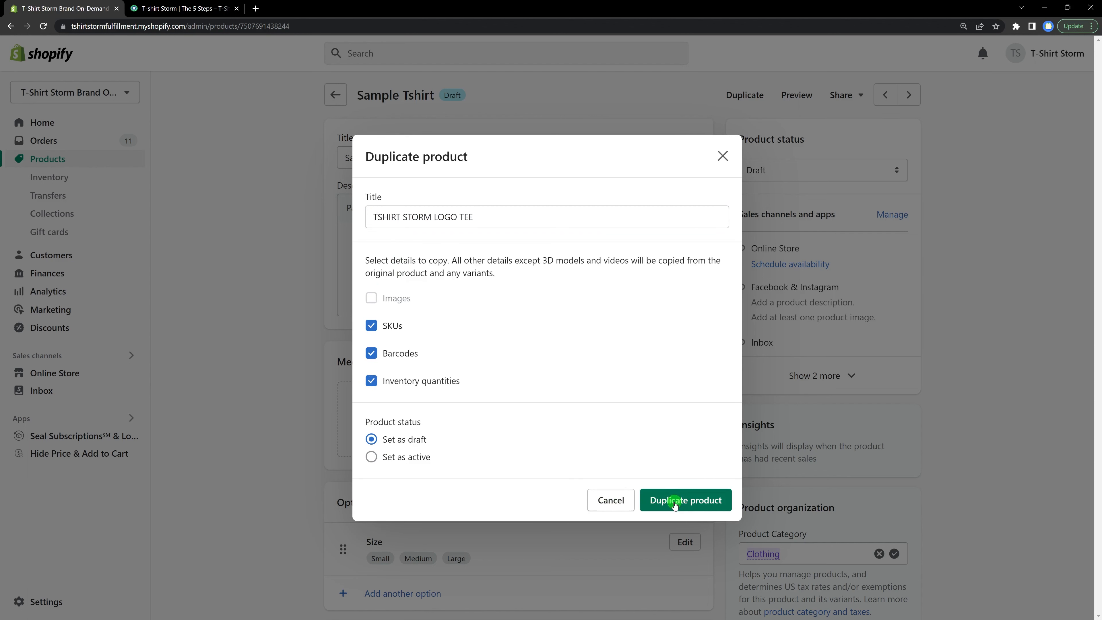
{"action": "left_click", "coordinate": [674, 504]}
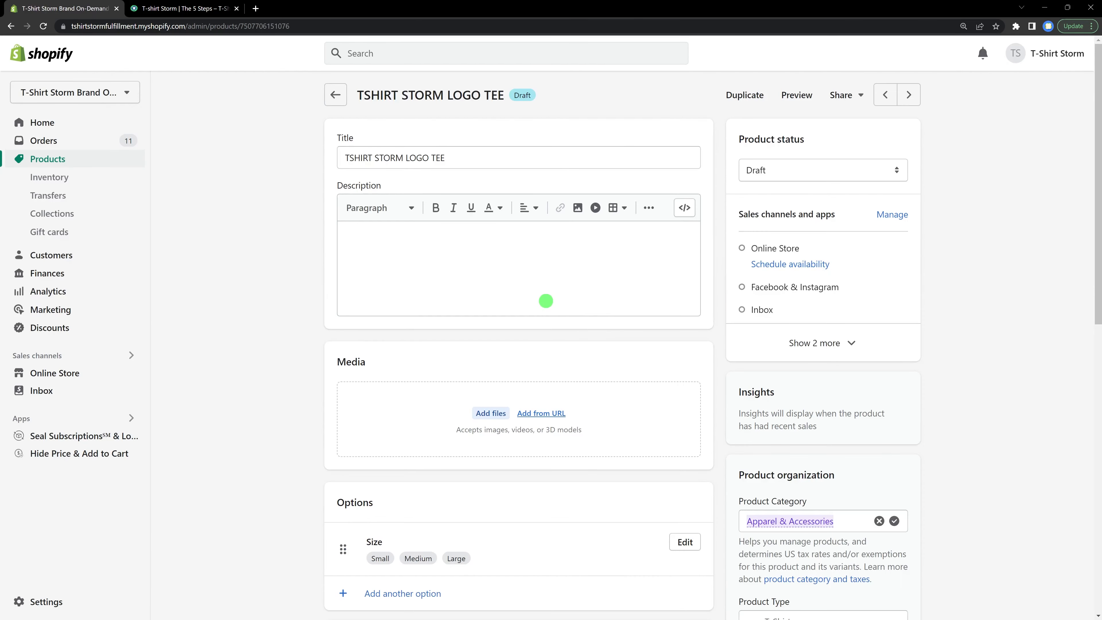
Step: Review the barcodes copied to the duplicated product's Small, Medium and Large variants without changing them
{"action": "scroll", "coordinate": [537, 315], "scroll_direction": "down", "scroll_amount": 3}
{"action": "scroll", "coordinate": [538, 315], "scroll_direction": "down", "scroll_amount": 5}
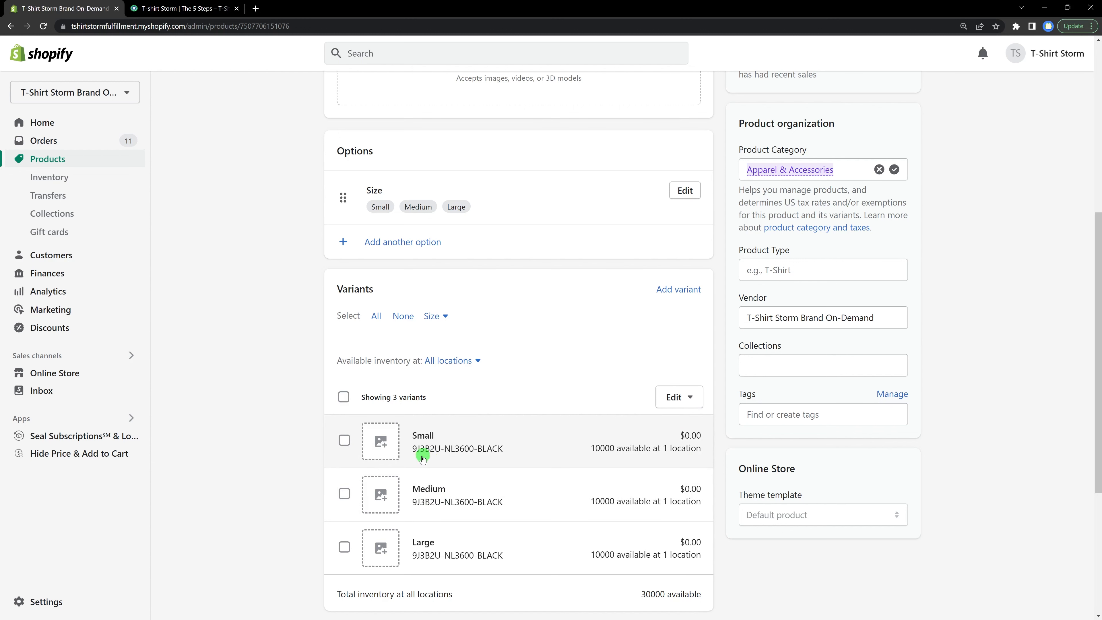
{"action": "left_click", "coordinate": [679, 397]}
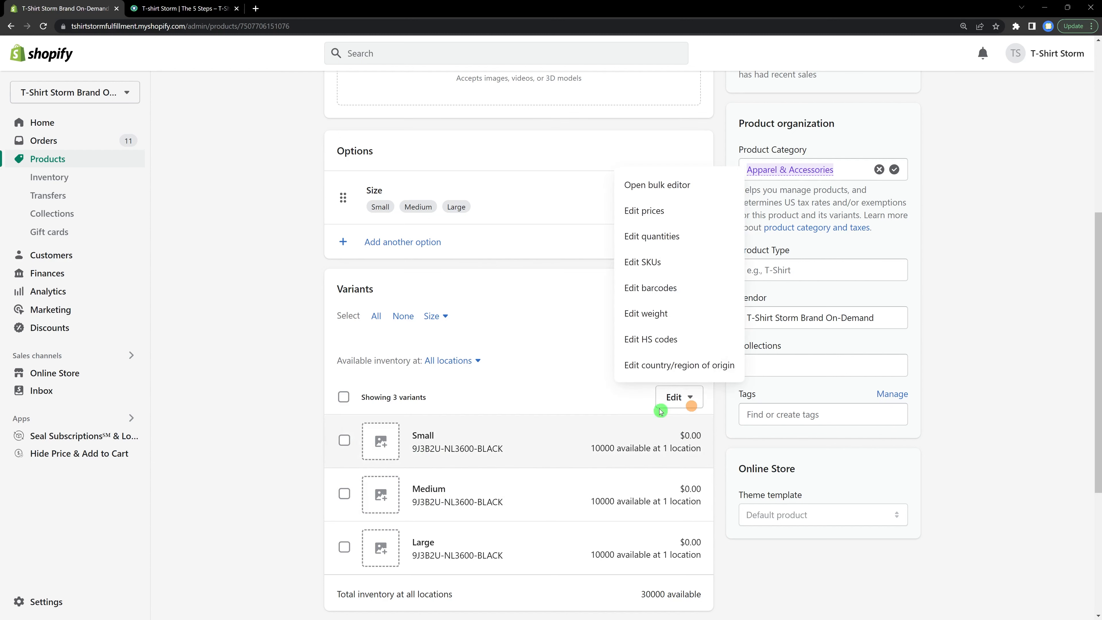
{"action": "left_click", "coordinate": [664, 286]}
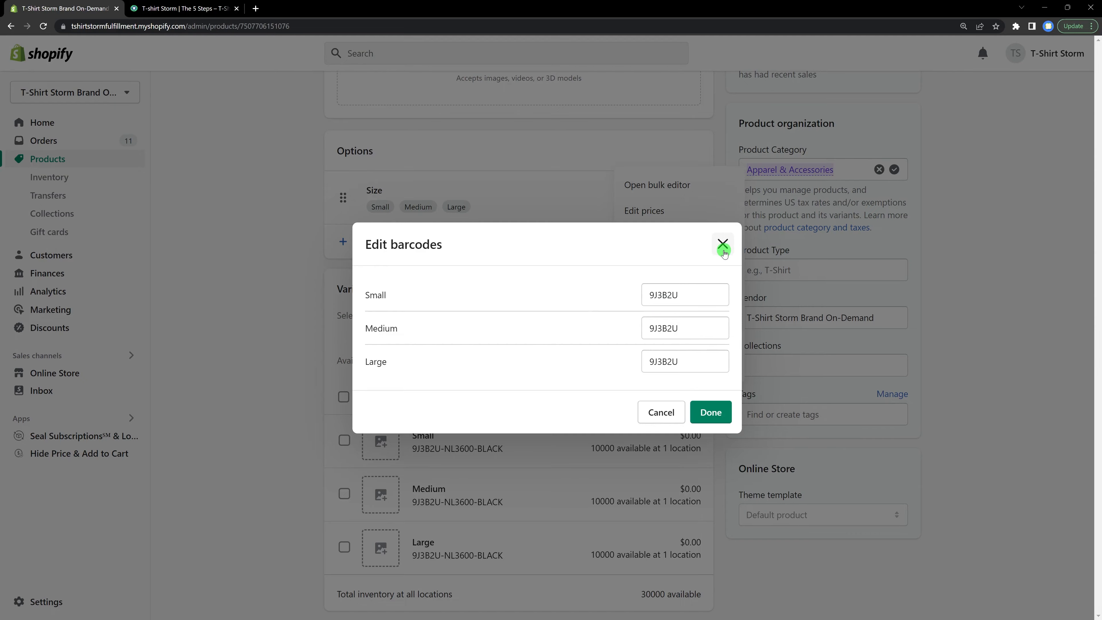
{"action": "left_click", "coordinate": [723, 245]}
Step: Inspect the Small variant's SKU, barcode, inventory and weight, then return to the TSHIRT STORM LOGO TEE product page
{"action": "left_click", "coordinate": [568, 447]}
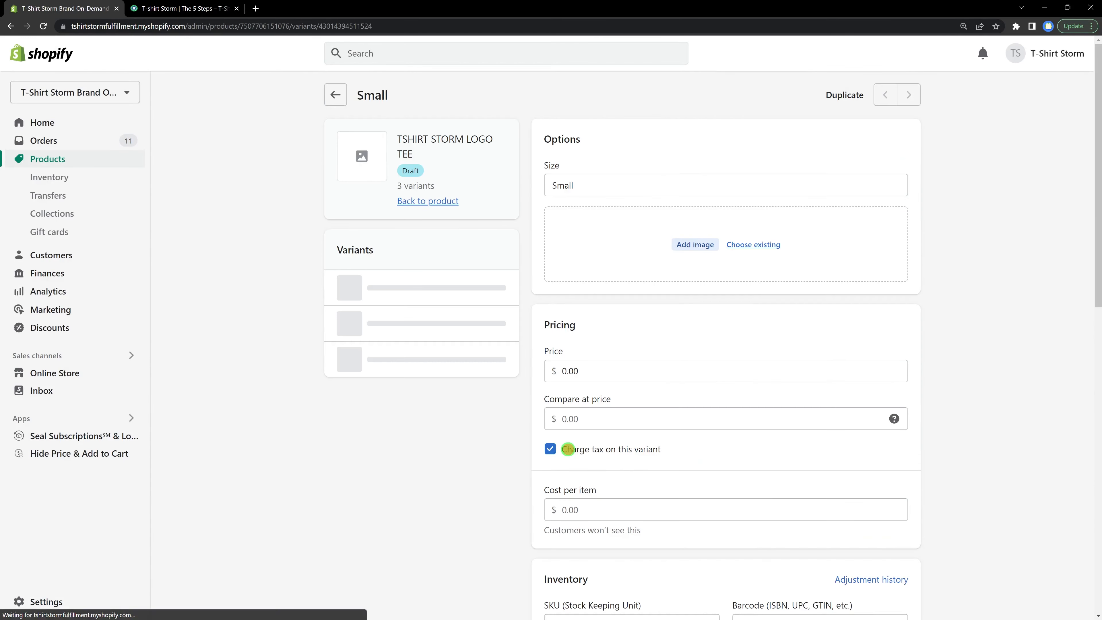
{"action": "scroll", "coordinate": [606, 426], "scroll_direction": "down", "scroll_amount": 14}
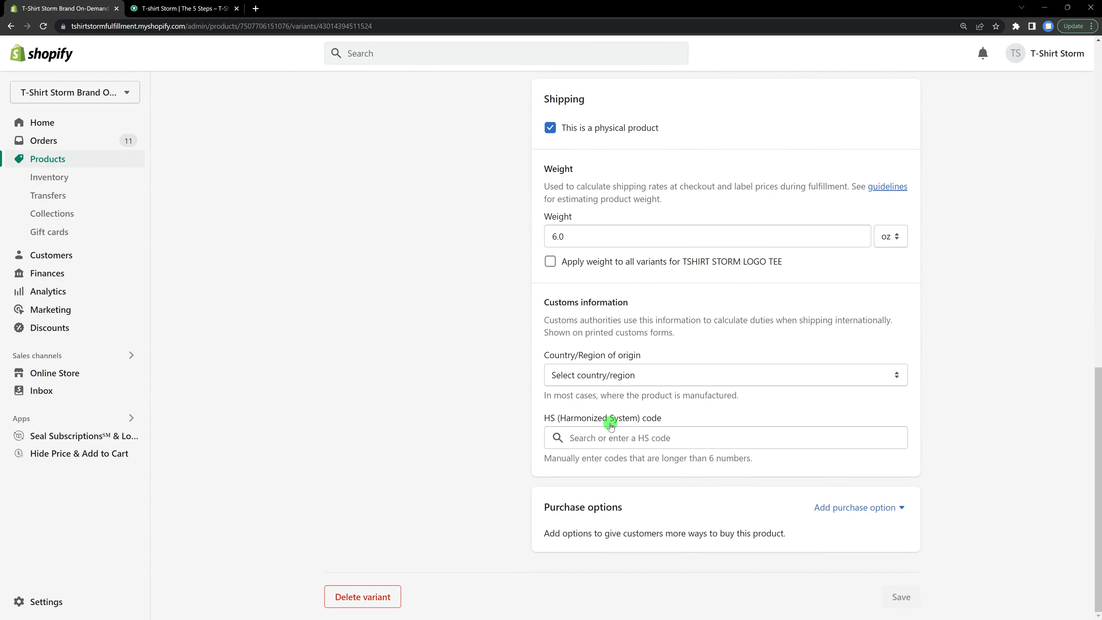
{"action": "scroll", "coordinate": [577, 311], "scroll_direction": "up", "scroll_amount": 14}
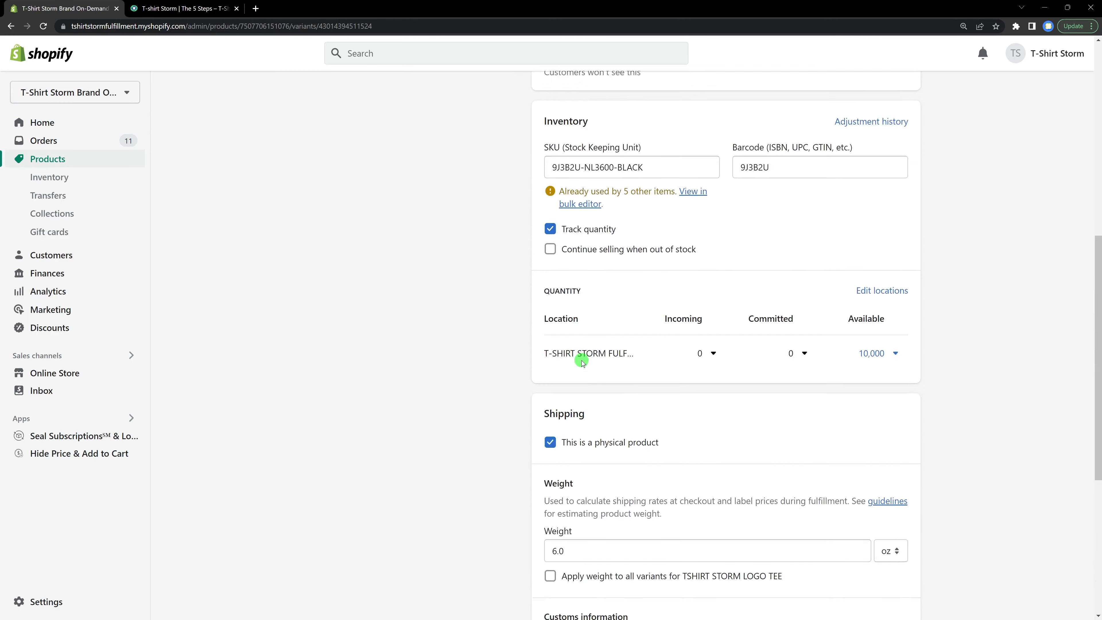
{"action": "left_click", "coordinate": [334, 94]}
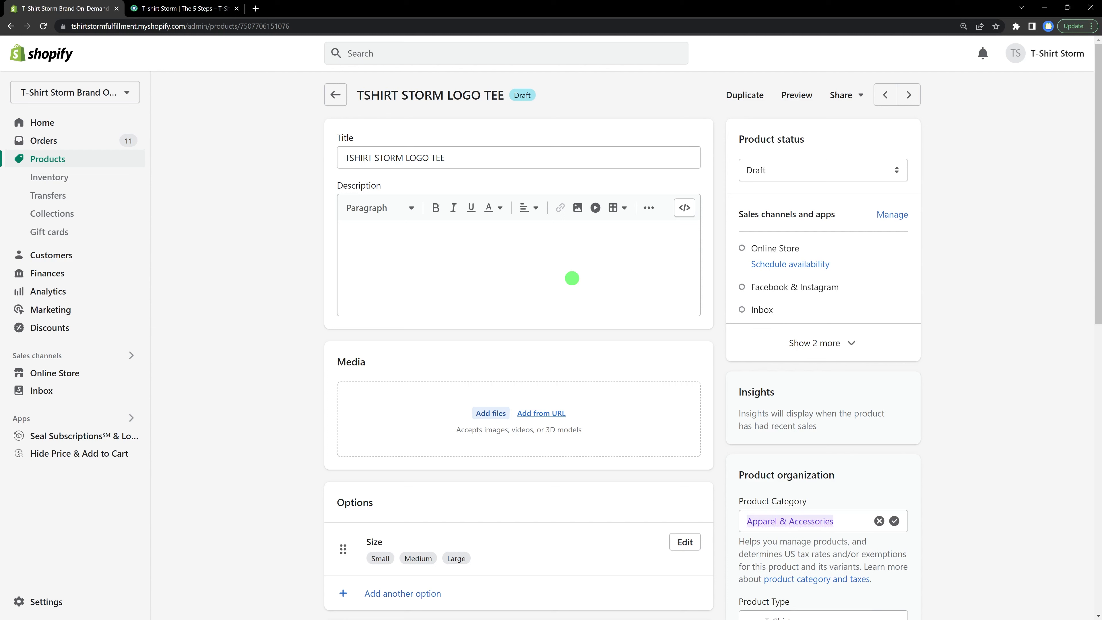
{"action": "scroll", "coordinate": [571, 278], "scroll_direction": "down", "scroll_amount": 8}
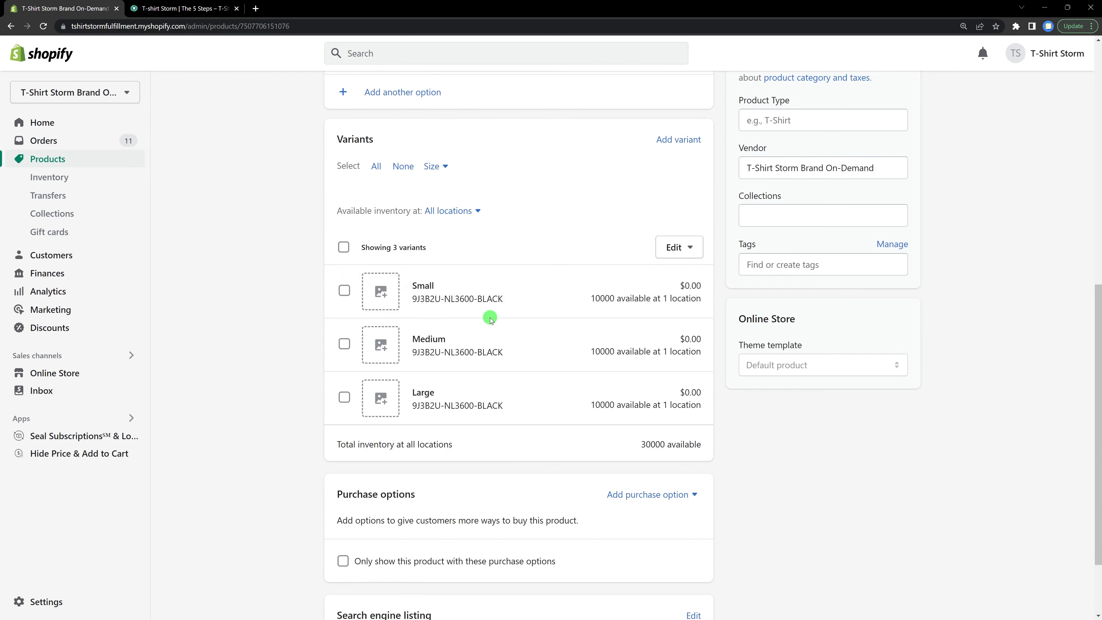
{"action": "scroll", "coordinate": [477, 321], "scroll_direction": "up", "scroll_amount": 10}
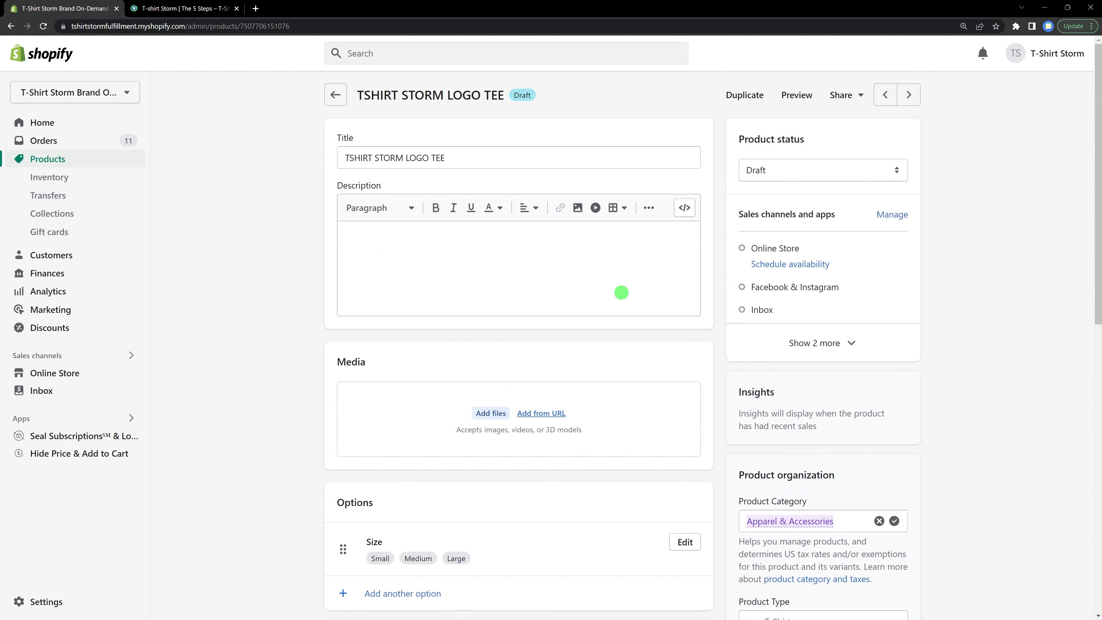